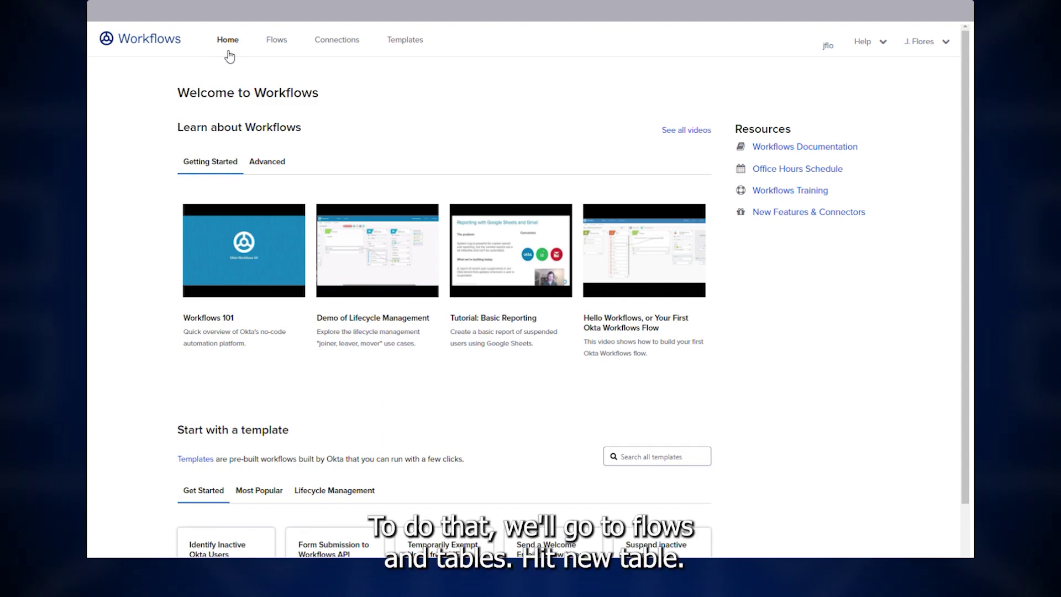
Create a new table named MFA Exempt Users in the Samples folder
{"action": "left_click", "coordinate": [276, 40]}
{"action": "left_click", "coordinate": [286, 93]}
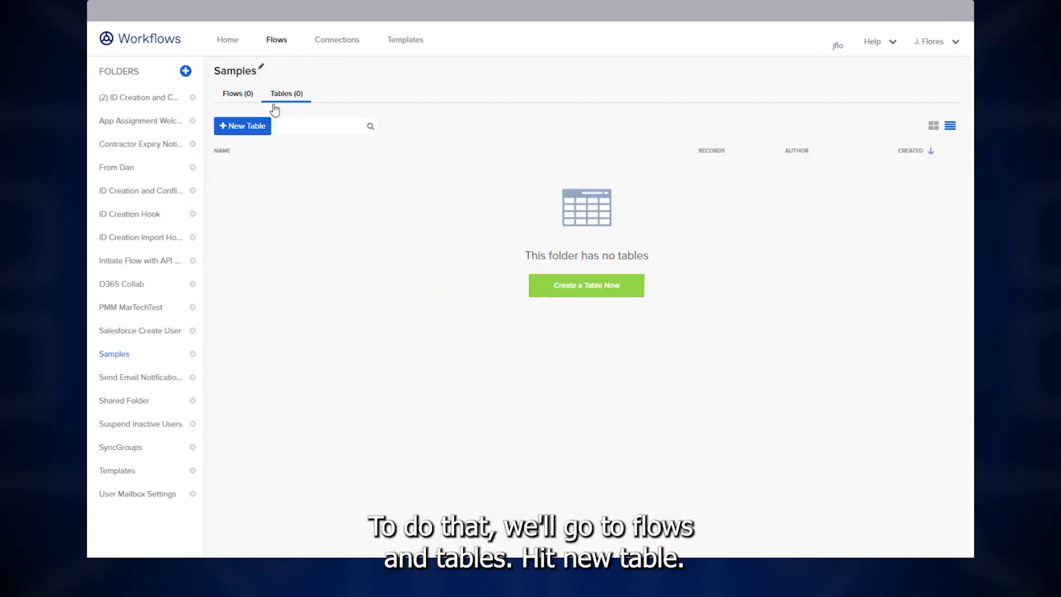
{"action": "left_click", "coordinate": [256, 125]}
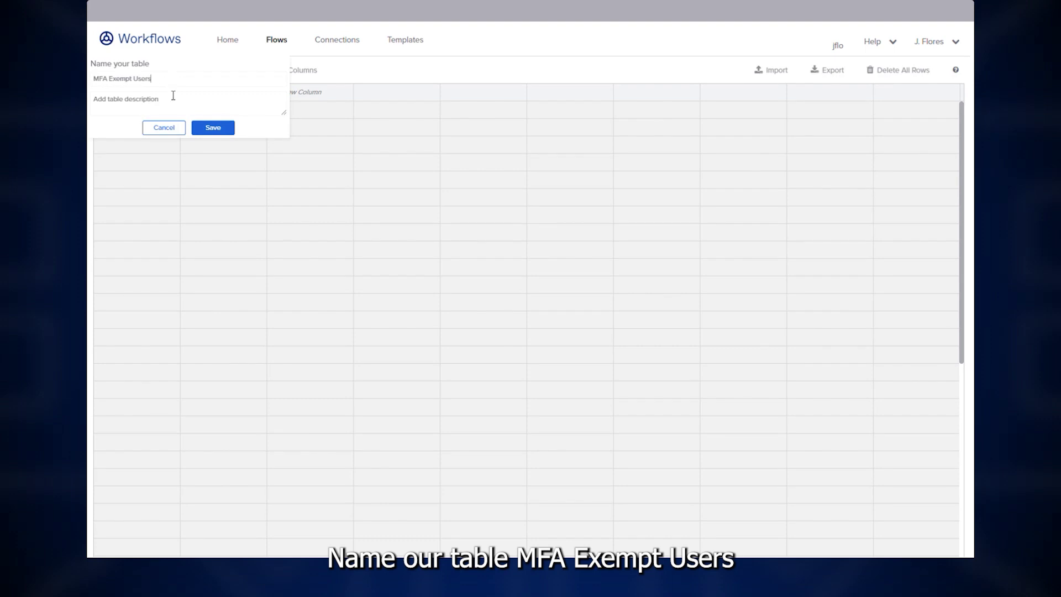
{"action": "left_click", "coordinate": [214, 128]}
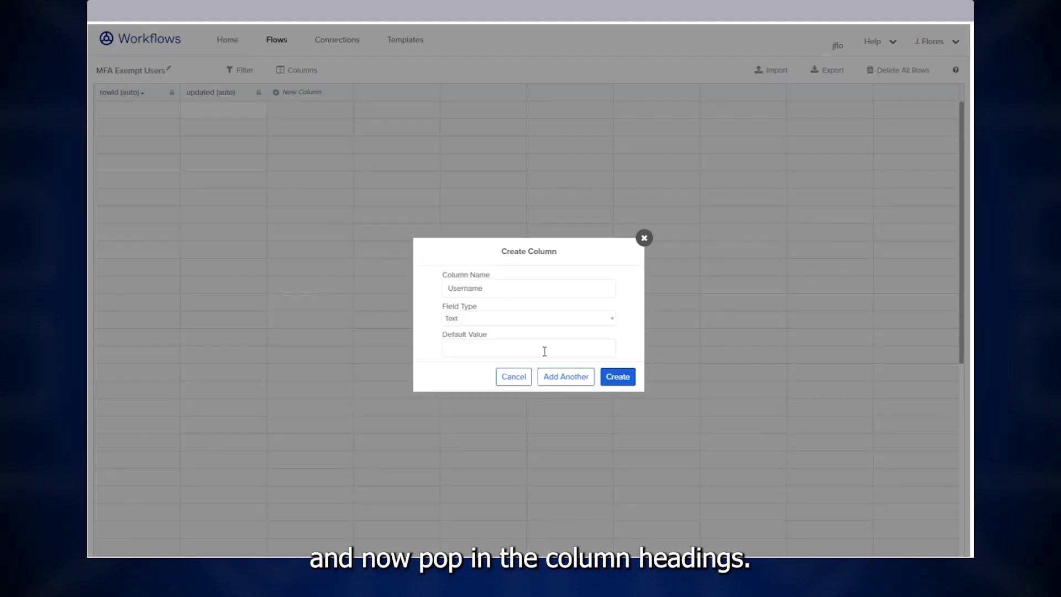
Add the Username, User ID, Removed, Date Added and Date Removed columns to the table
{"action": "left_click", "coordinate": [617, 376]}
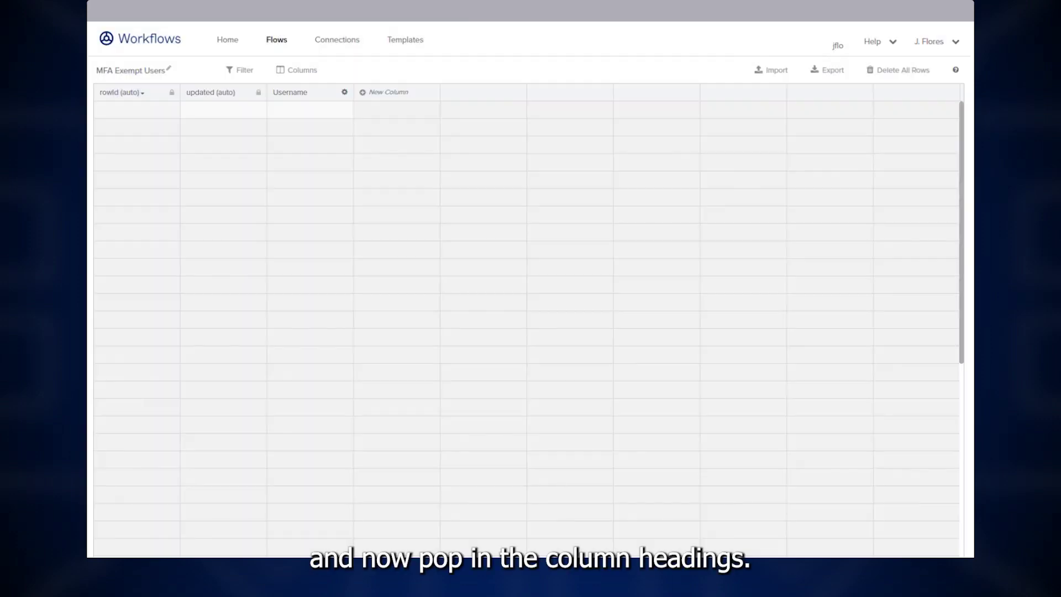
{"action": "left_click", "coordinate": [387, 92]}
{"action": "type", "text": "User ID"}
{"action": "left_click", "coordinate": [617, 377]}
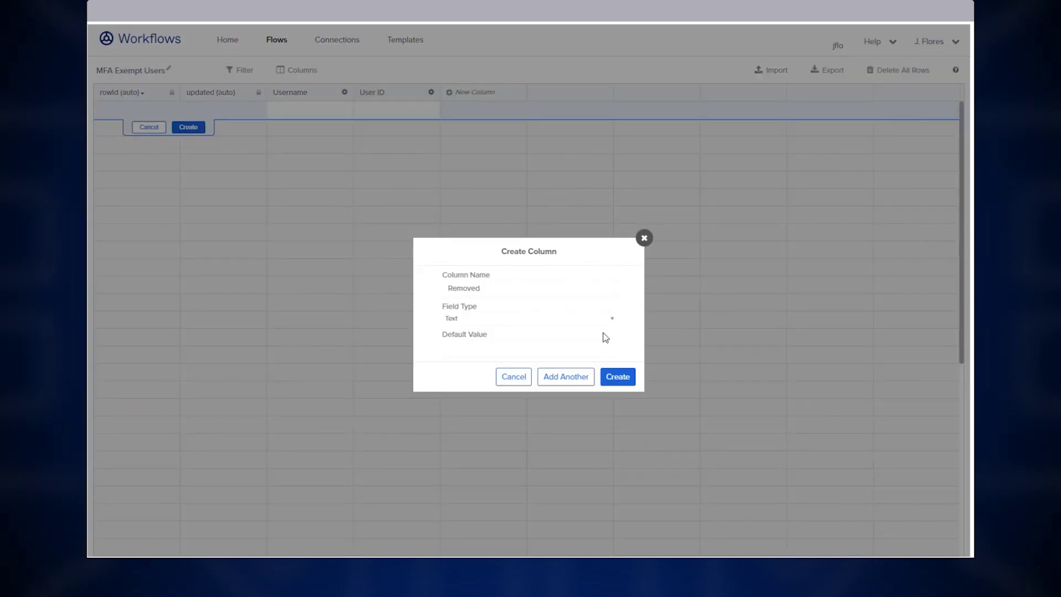
{"action": "left_click", "coordinate": [617, 376]}
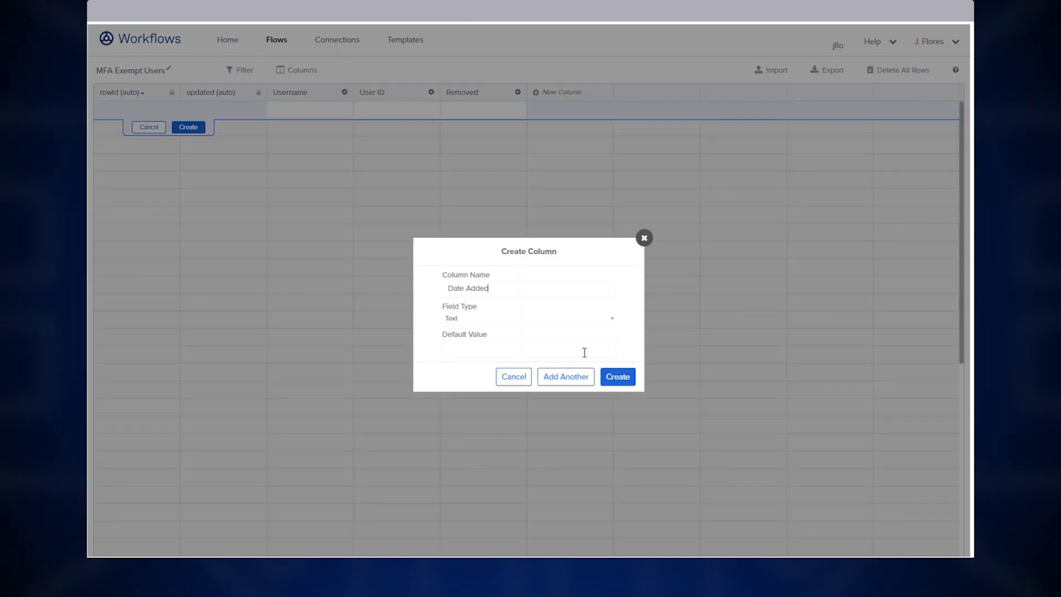
{"action": "left_click", "coordinate": [617, 376]}
{"action": "left_click", "coordinate": [641, 94]}
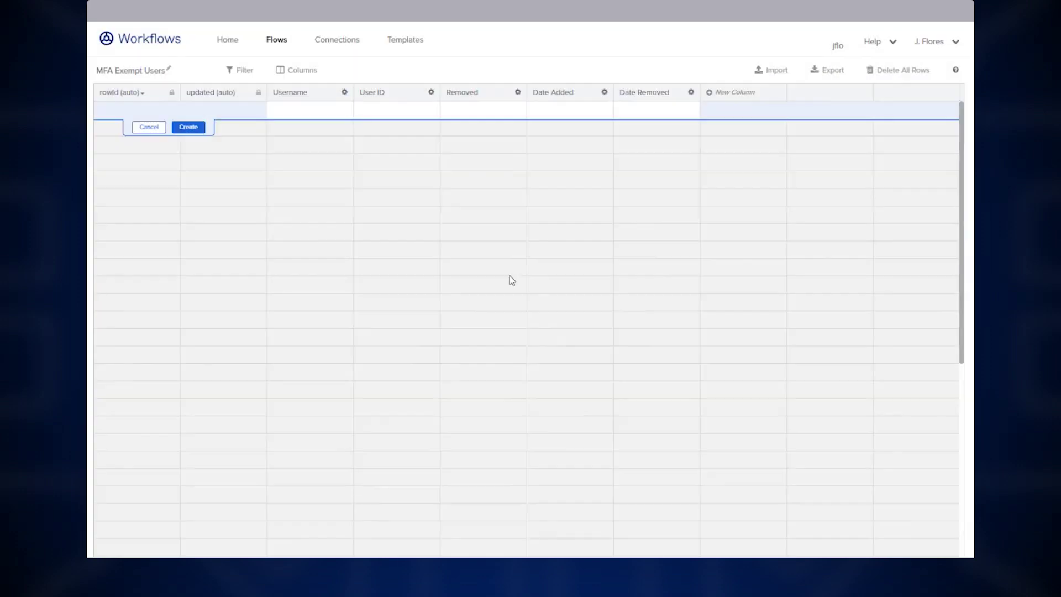
{"action": "left_click", "coordinate": [157, 126]}
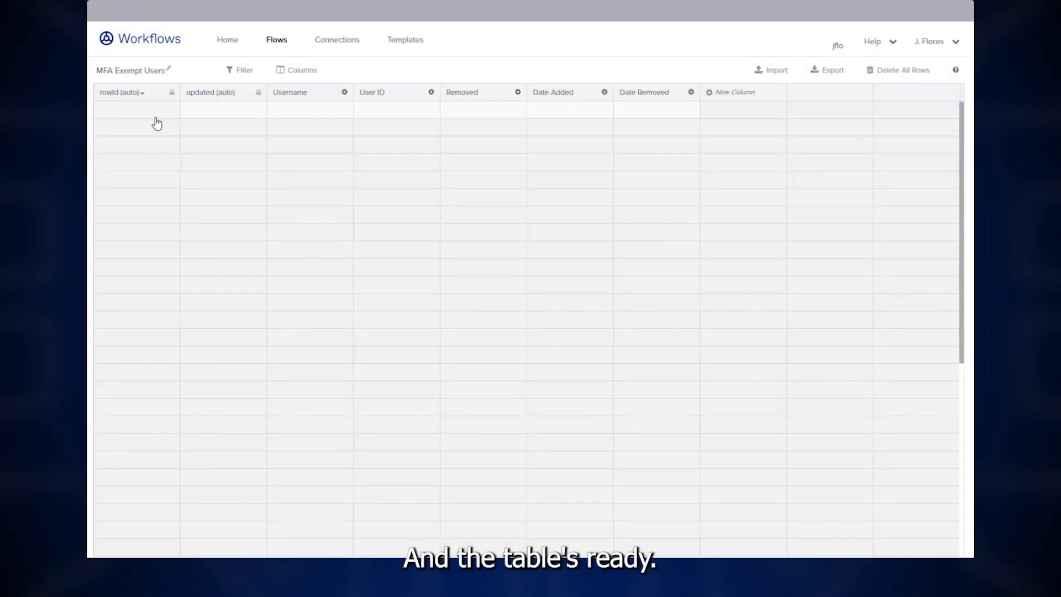
{"action": "left_click", "coordinate": [228, 40]}
Start a new flow triggered by the Okta User Added to Group event
{"action": "left_click", "coordinate": [276, 40]}
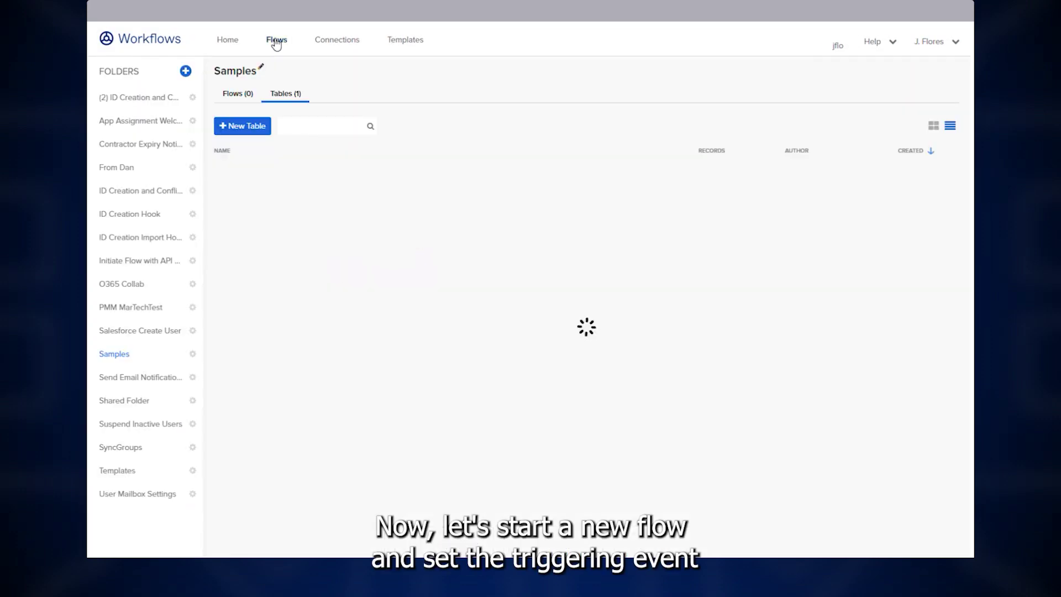
{"action": "left_click", "coordinate": [227, 126]}
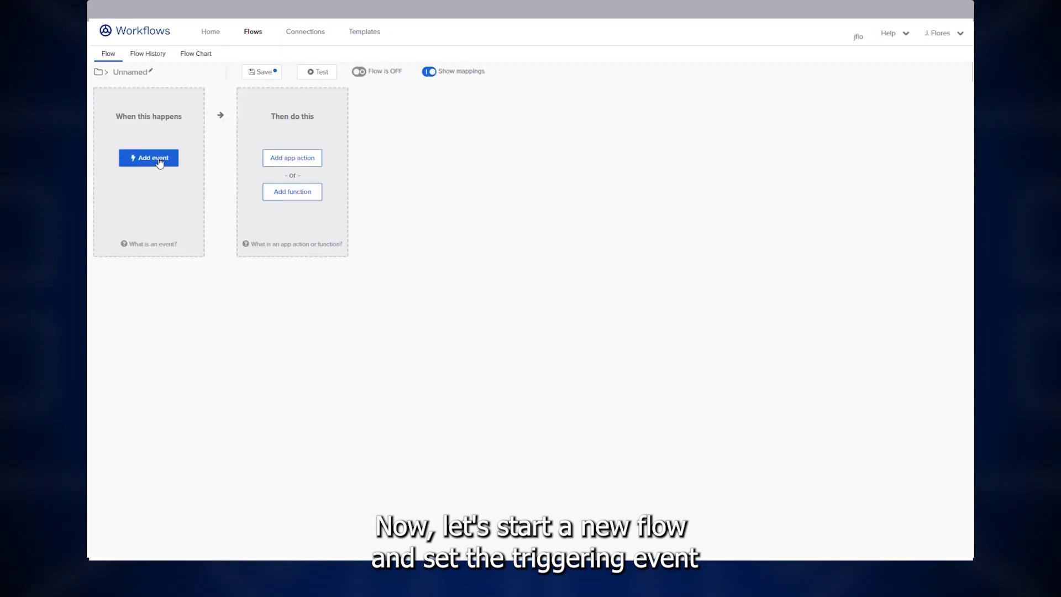
{"action": "left_click", "coordinate": [157, 160]}
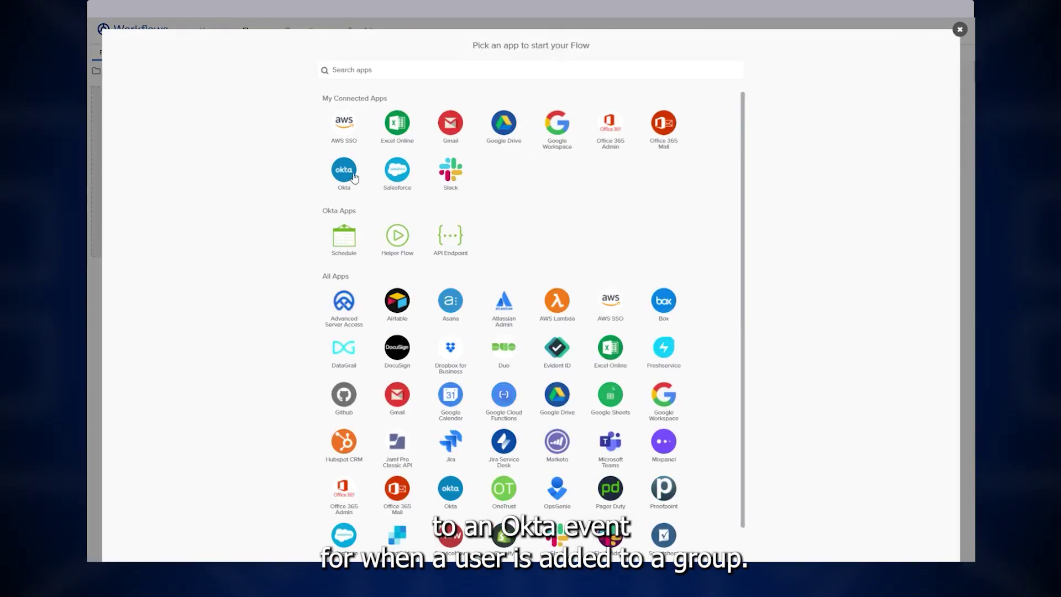
{"action": "left_click", "coordinate": [353, 175]}
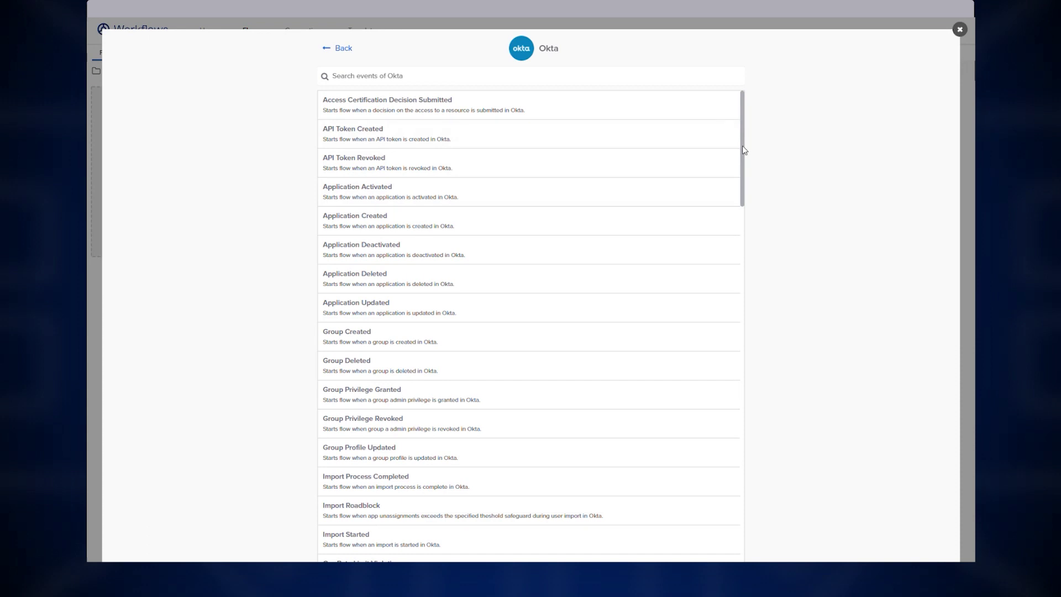
{"action": "left_click_drag", "start_coordinate": [744, 149], "coordinate": [755, 204]}
{"action": "scroll", "coordinate": [516, 211], "scroll_direction": "down", "scroll_amount": 5}
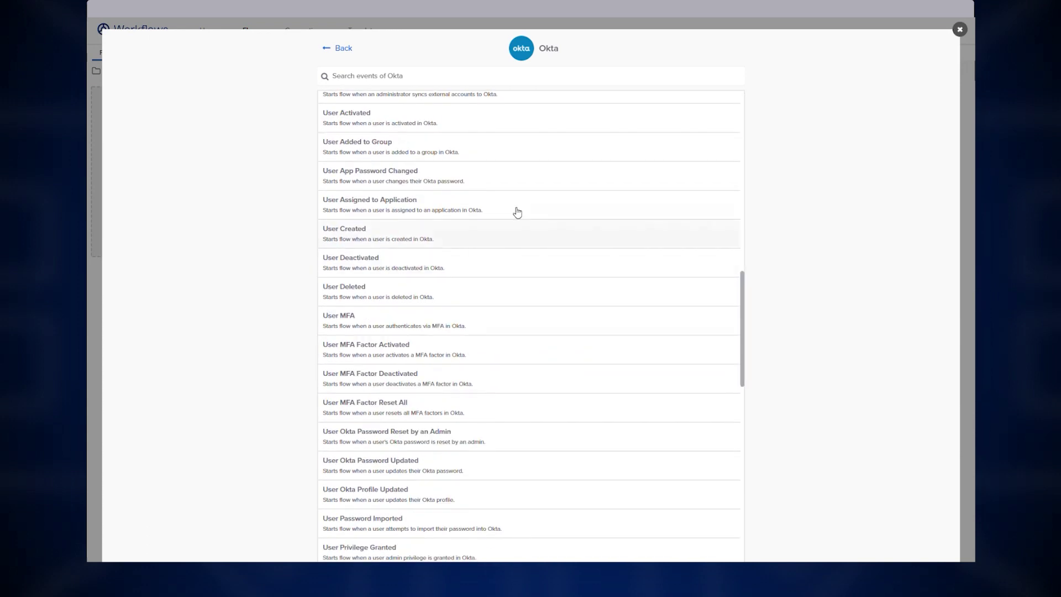
{"action": "left_click", "coordinate": [475, 146]}
Add a Continue If step comparing the event's Group ID to the copied MFA Exemption group ID
{"action": "left_click", "coordinate": [292, 190]}
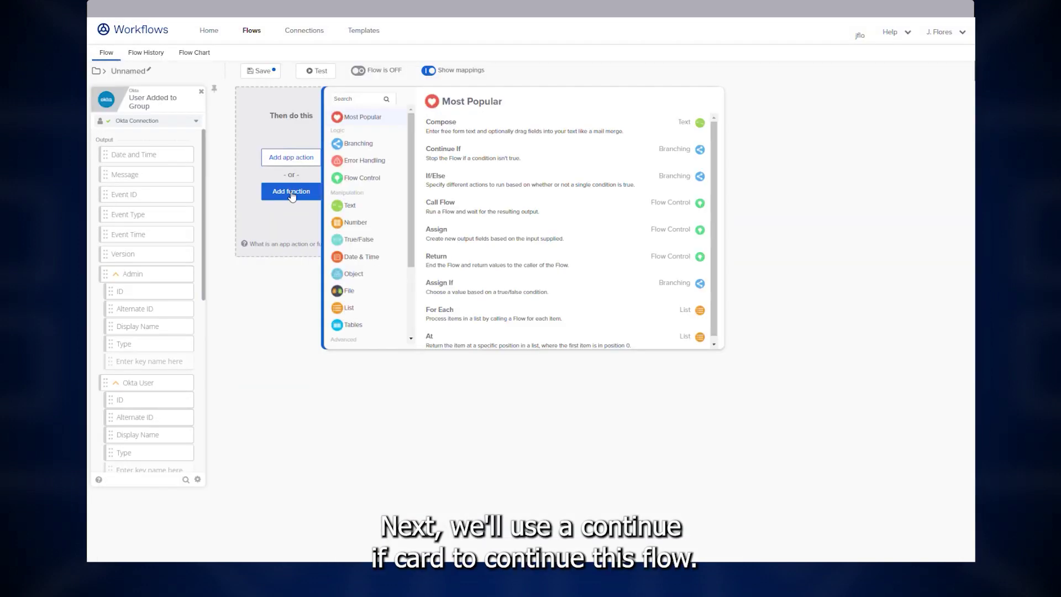
{"action": "left_click", "coordinate": [365, 145]}
{"action": "left_click", "coordinate": [467, 153]}
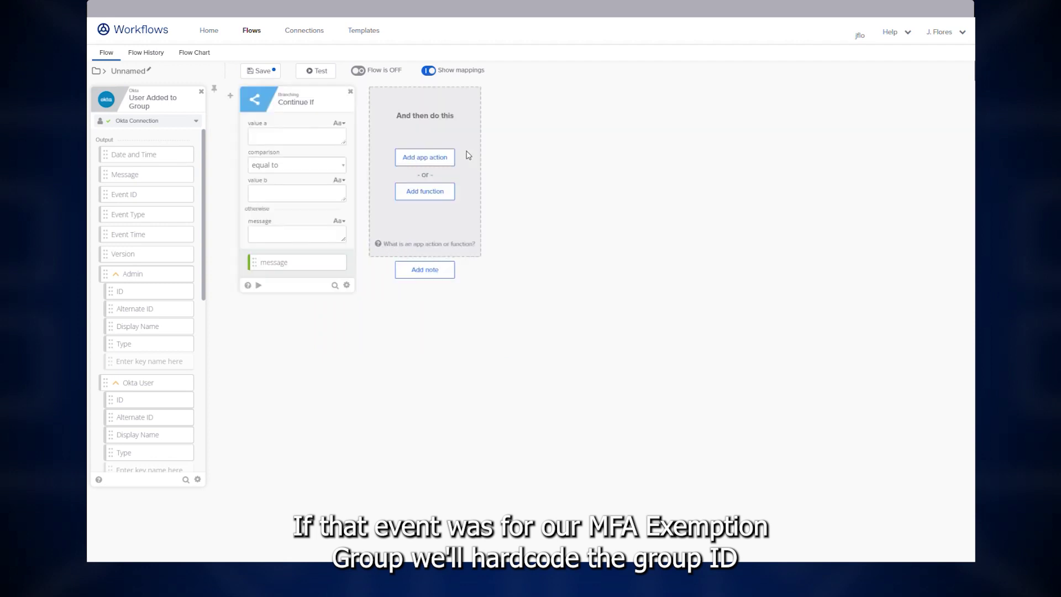
{"action": "scroll", "coordinate": [170, 352], "scroll_direction": "down", "scroll_amount": 3}
{"action": "left_click_drag", "start_coordinate": [179, 363], "coordinate": [292, 140]}
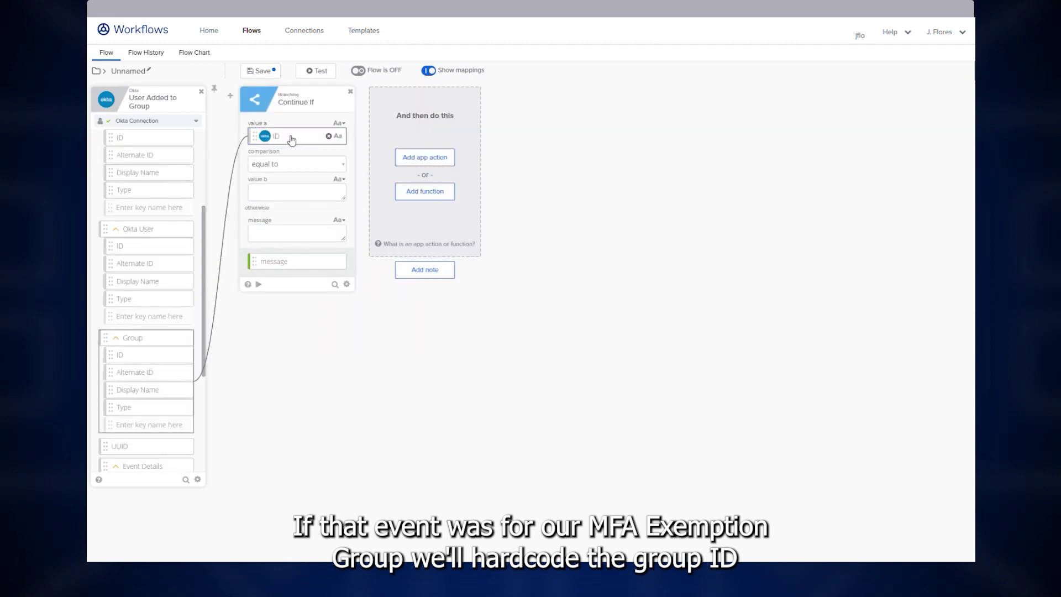
{"action": "key", "text": "alt+Tab"}
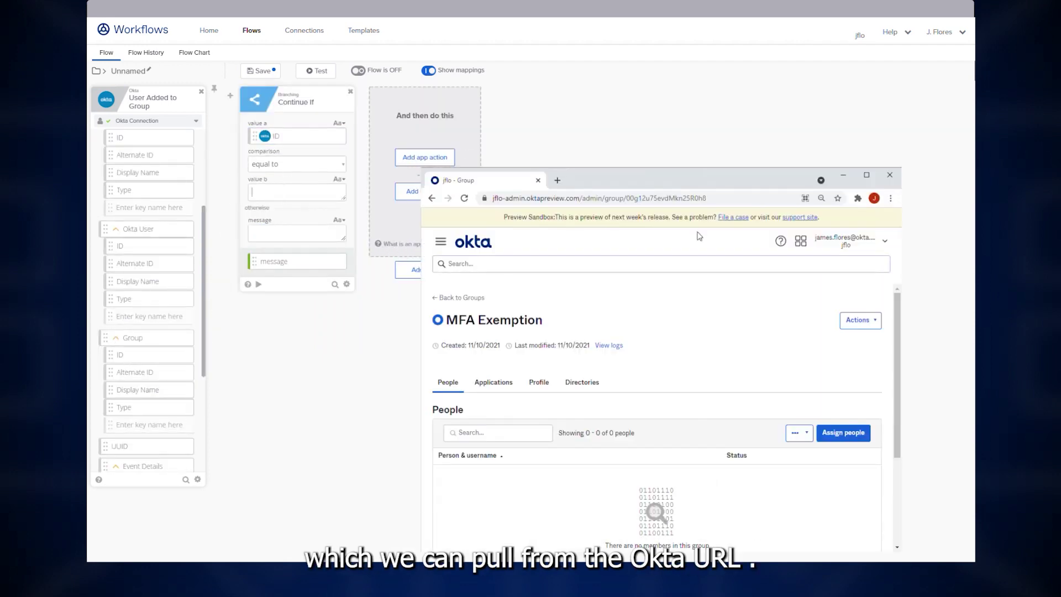
{"action": "double_click", "coordinate": [695, 200]}
{"action": "key", "text": "ctrl+c"}
{"action": "left_click", "coordinate": [297, 192]}
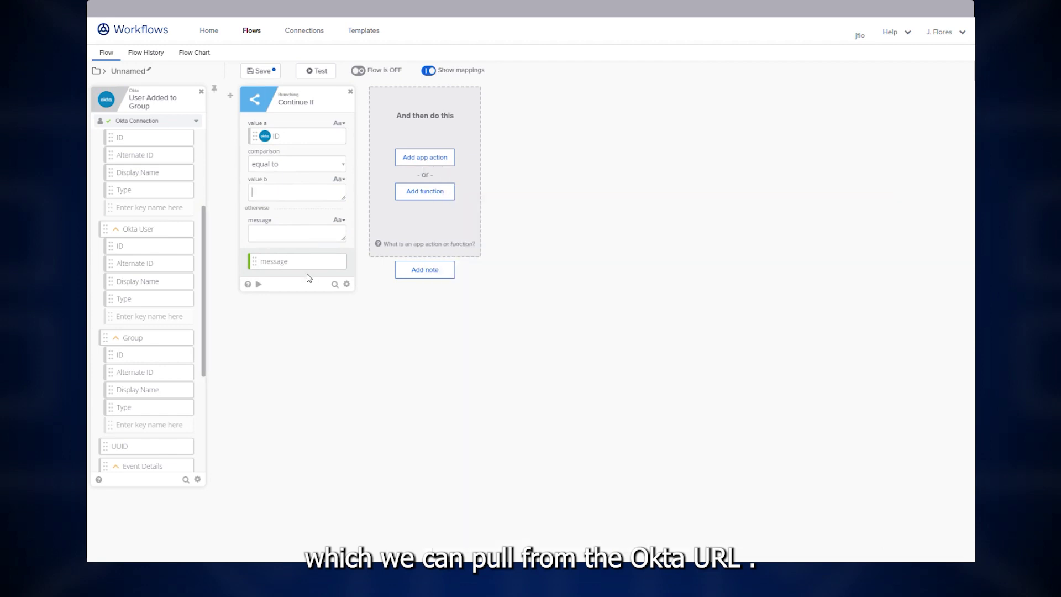
{"action": "key", "text": "ctrl+v"}
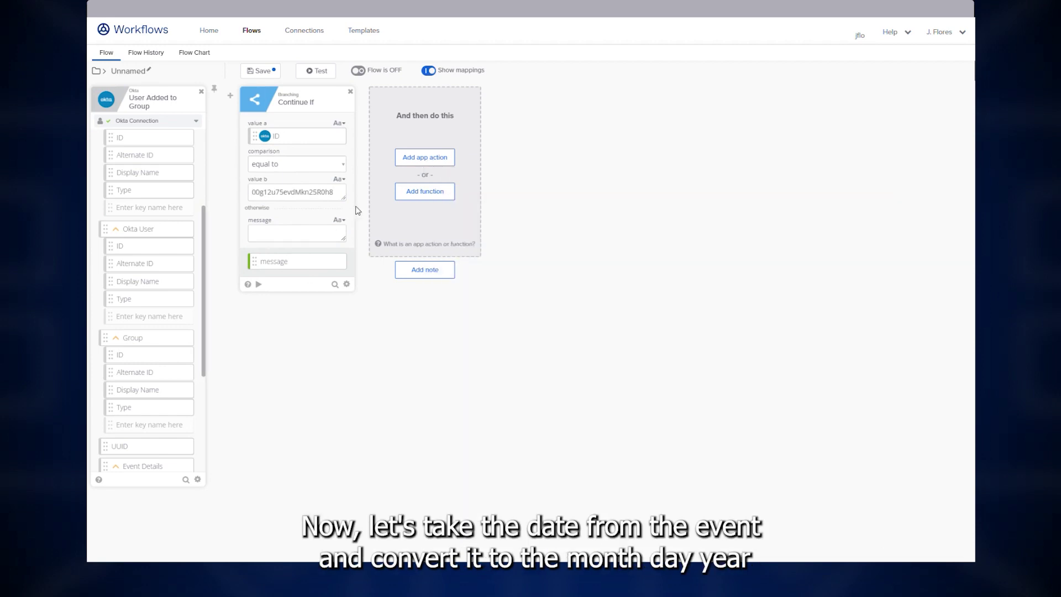
Add a Convert step turning the event's Date and Time into M/D/Y in US/Pacific
{"action": "left_click", "coordinate": [403, 192]}
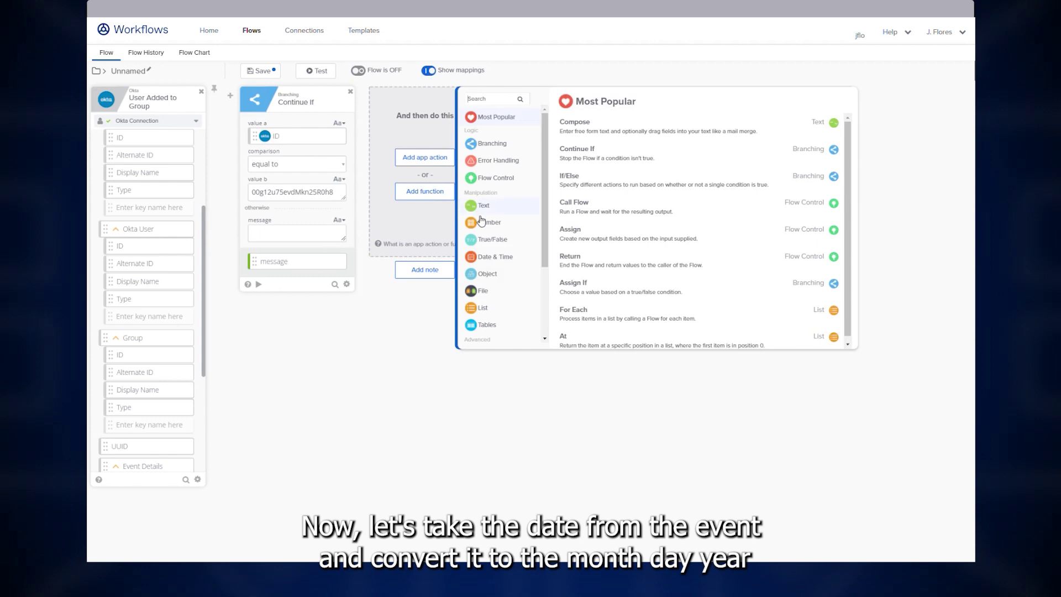
{"action": "left_click", "coordinate": [500, 260]}
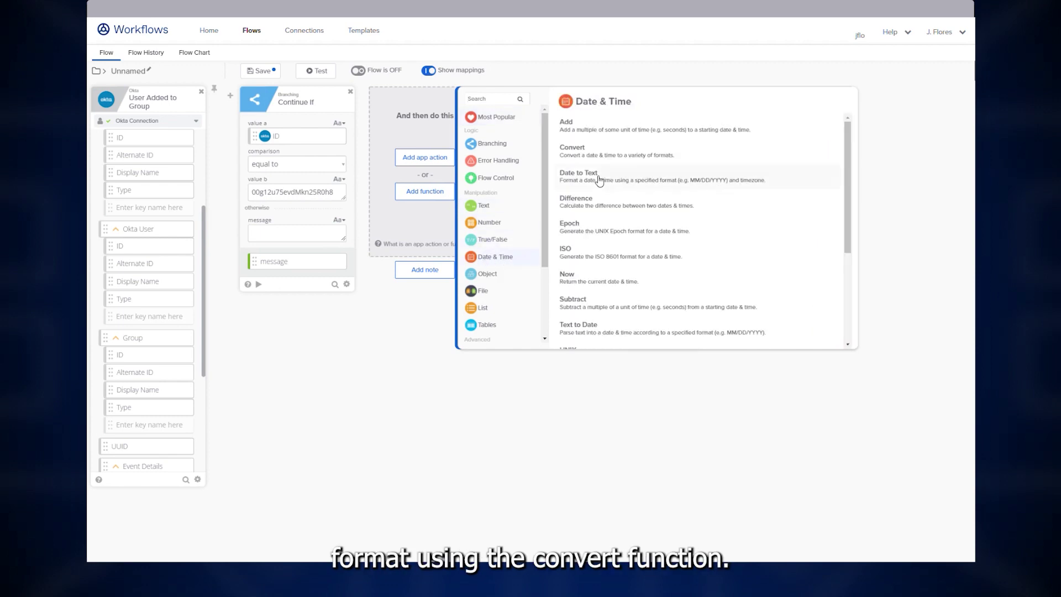
{"action": "left_click", "coordinate": [601, 158]}
{"action": "scroll", "coordinate": [149, 248], "scroll_direction": "up", "scroll_amount": 5}
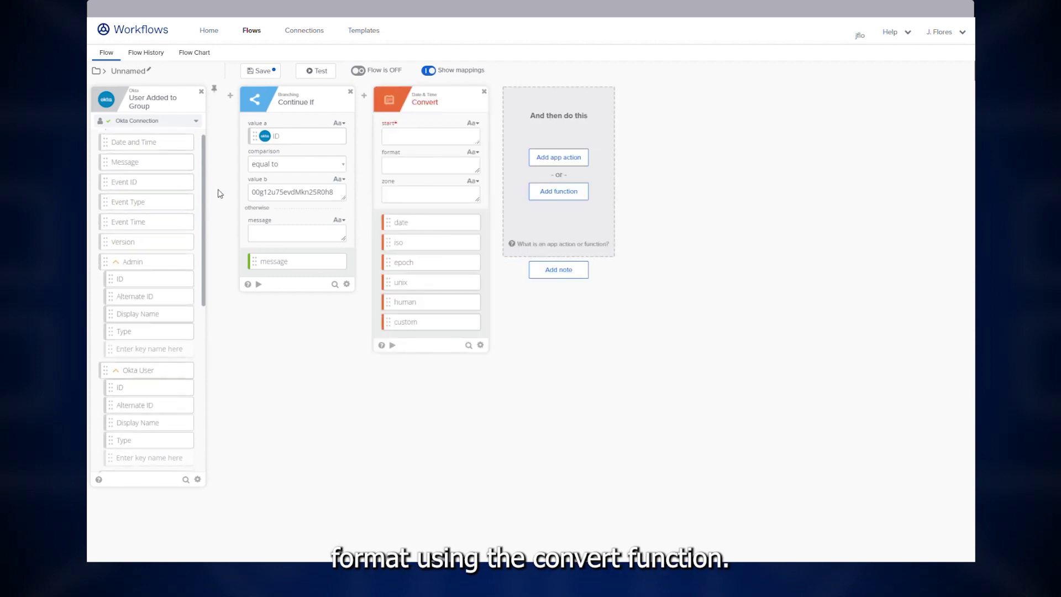
{"action": "left_click_drag", "start_coordinate": [189, 166], "coordinate": [389, 136]}
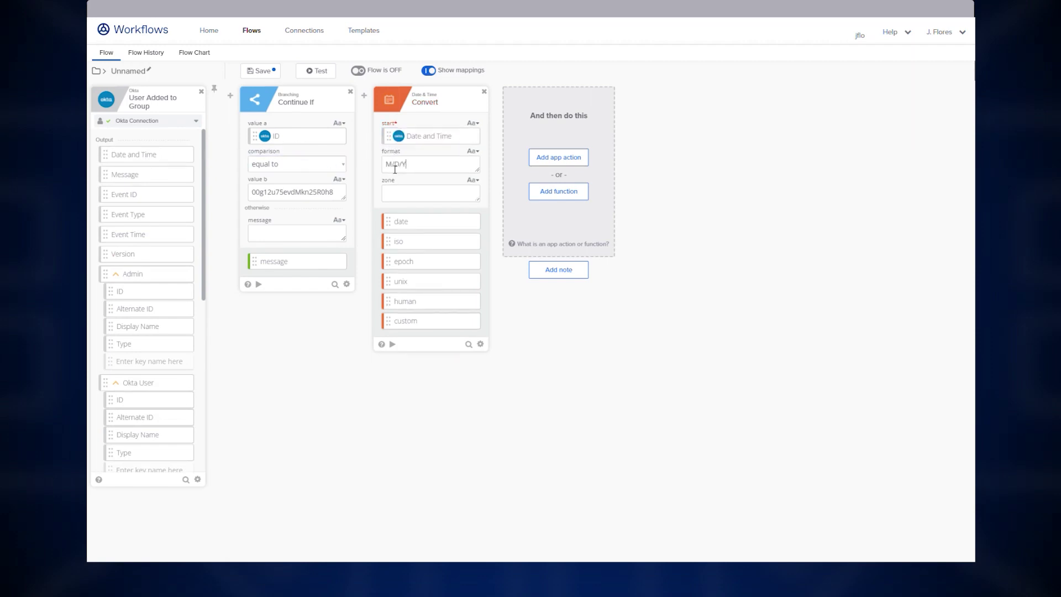
{"action": "type", "text": "cific"}
Add a Create Row step on MFA Exempt Users mapping Username, User ID and Date Added, and save the flow
{"action": "left_click", "coordinate": [565, 192]}
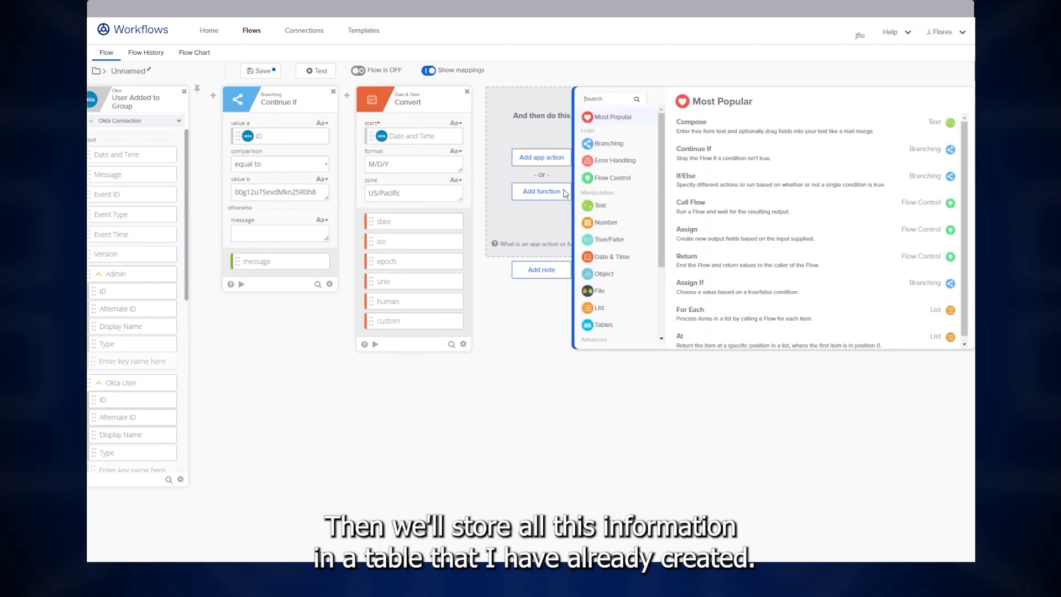
{"action": "left_click", "coordinate": [602, 325]}
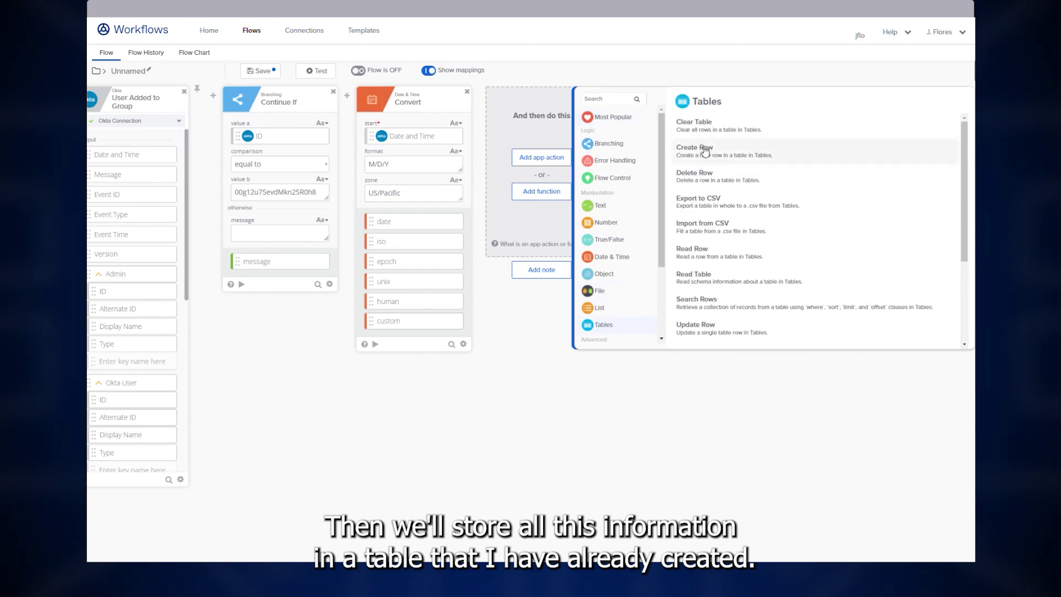
{"action": "left_click", "coordinate": [706, 152]}
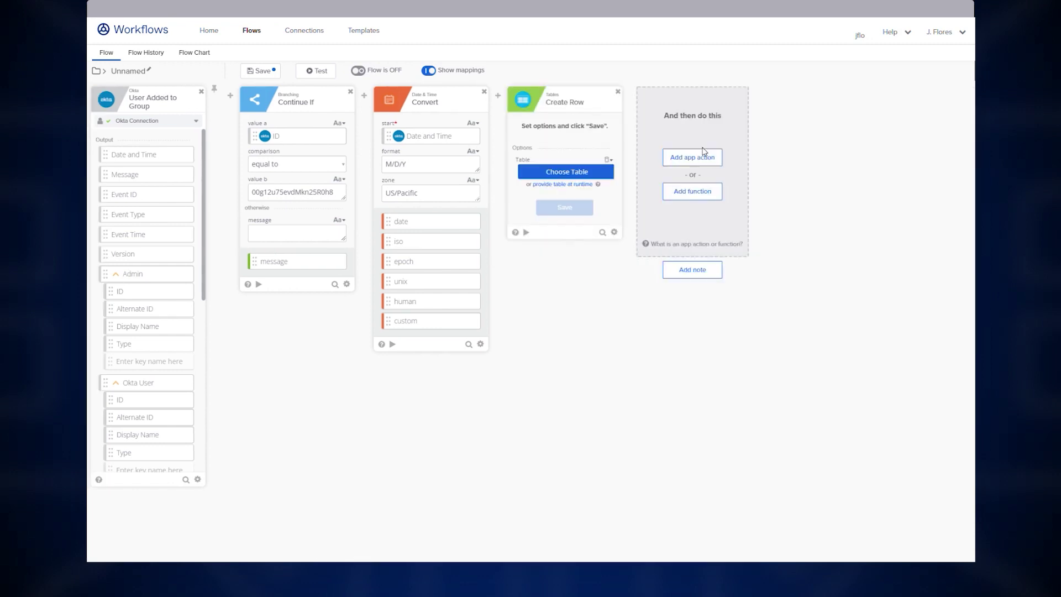
{"action": "left_click", "coordinate": [594, 171]}
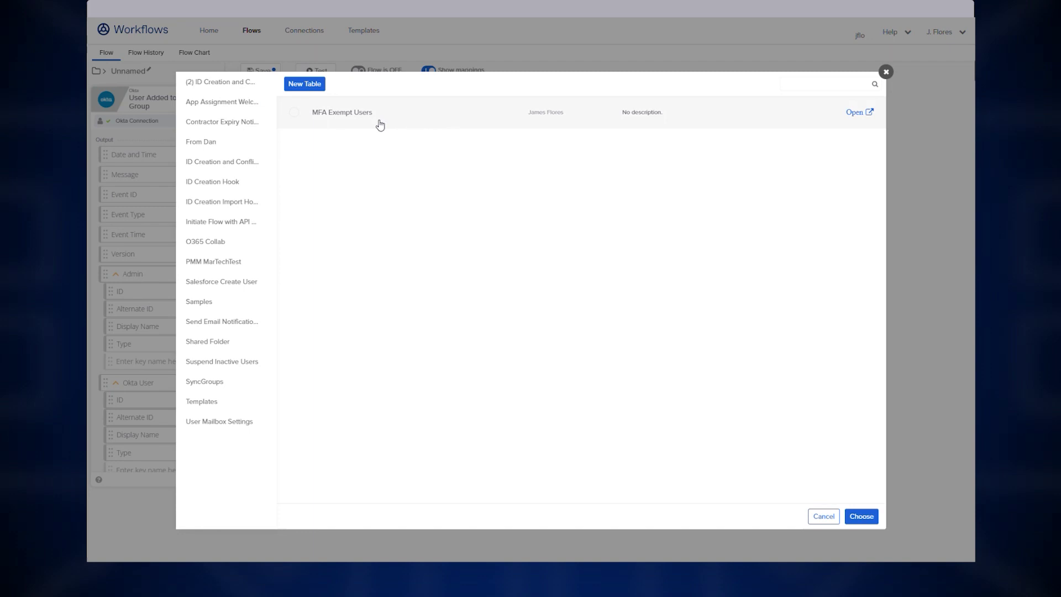
{"action": "left_click", "coordinate": [379, 121]}
{"action": "left_click", "coordinate": [872, 519]}
{"action": "left_click_drag", "start_coordinate": [132, 417], "coordinate": [528, 165]}
{"action": "left_click", "coordinate": [574, 194]}
{"action": "left_click_drag", "start_coordinate": [133, 399], "coordinate": [553, 193]}
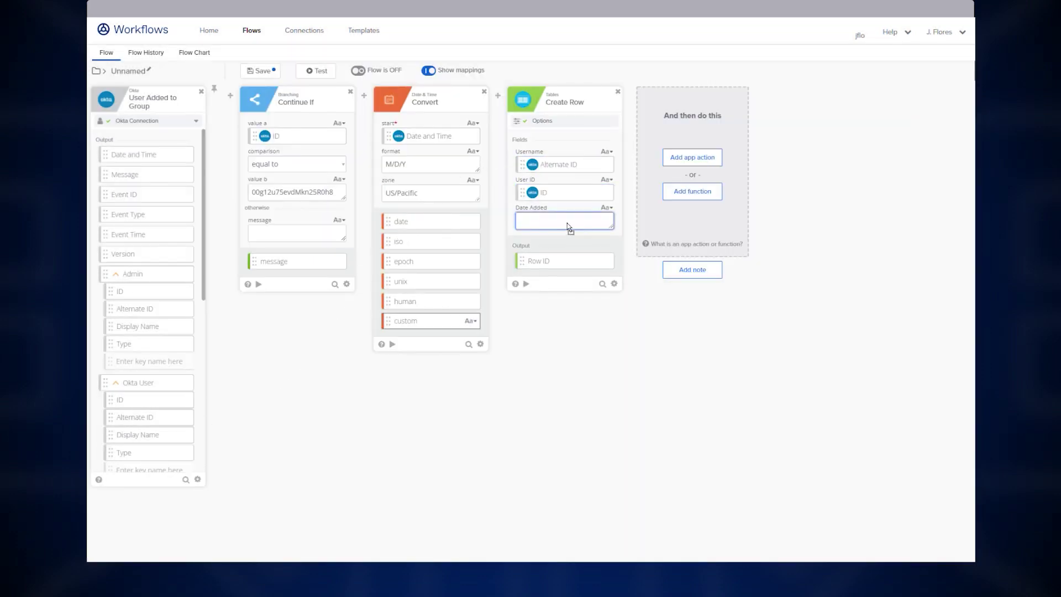
{"action": "left_click_drag", "start_coordinate": [470, 320], "coordinate": [552, 221]}
{"action": "left_click", "coordinate": [260, 72]}
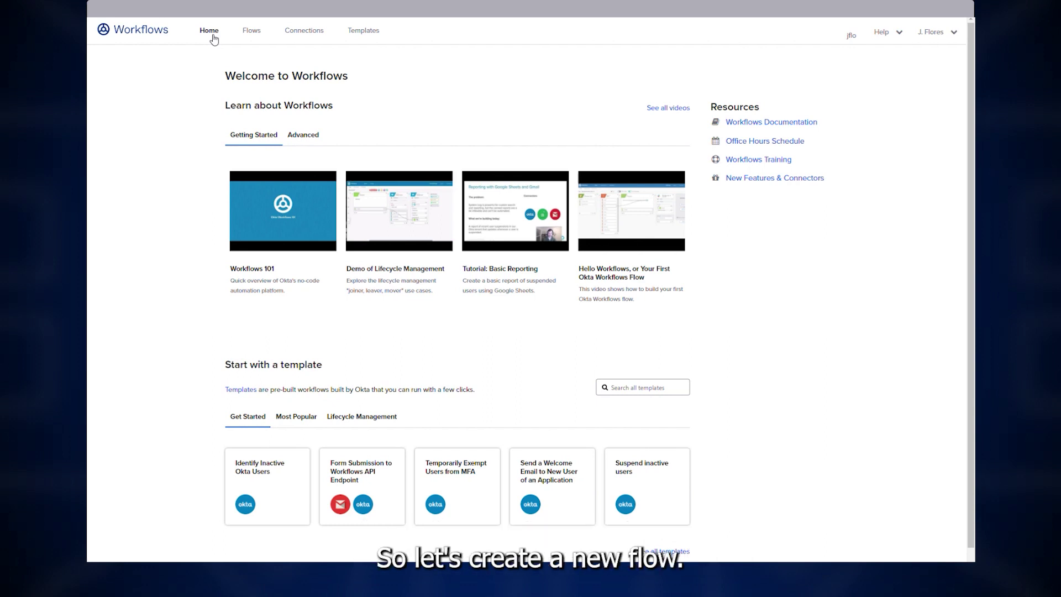
Create a new flow that runs on a daily 9:00 AM schedule
{"action": "left_click", "coordinate": [251, 38]}
{"action": "left_click", "coordinate": [221, 105]}
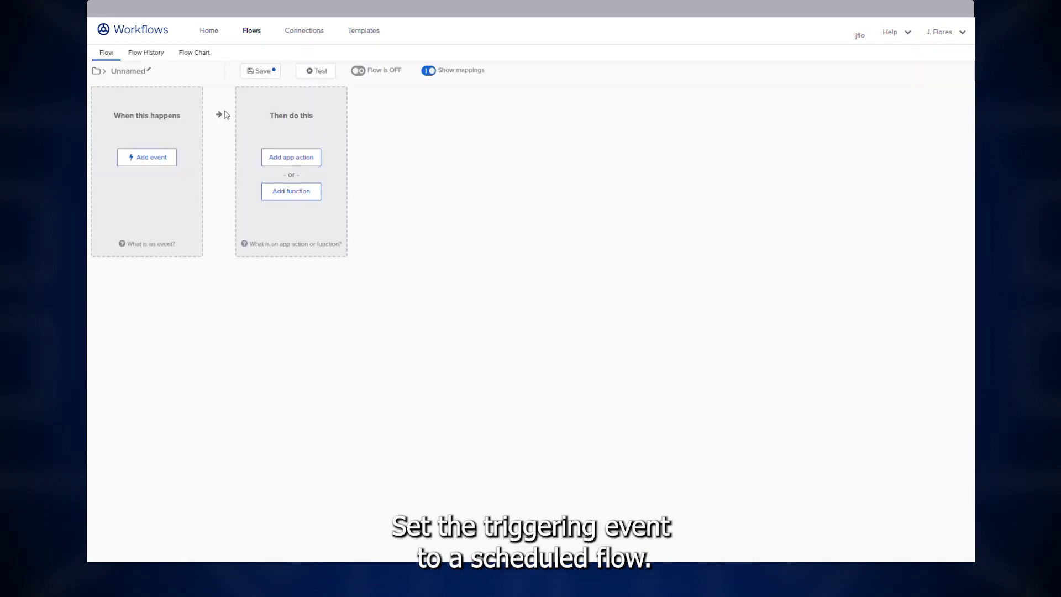
{"action": "left_click", "coordinate": [160, 158]}
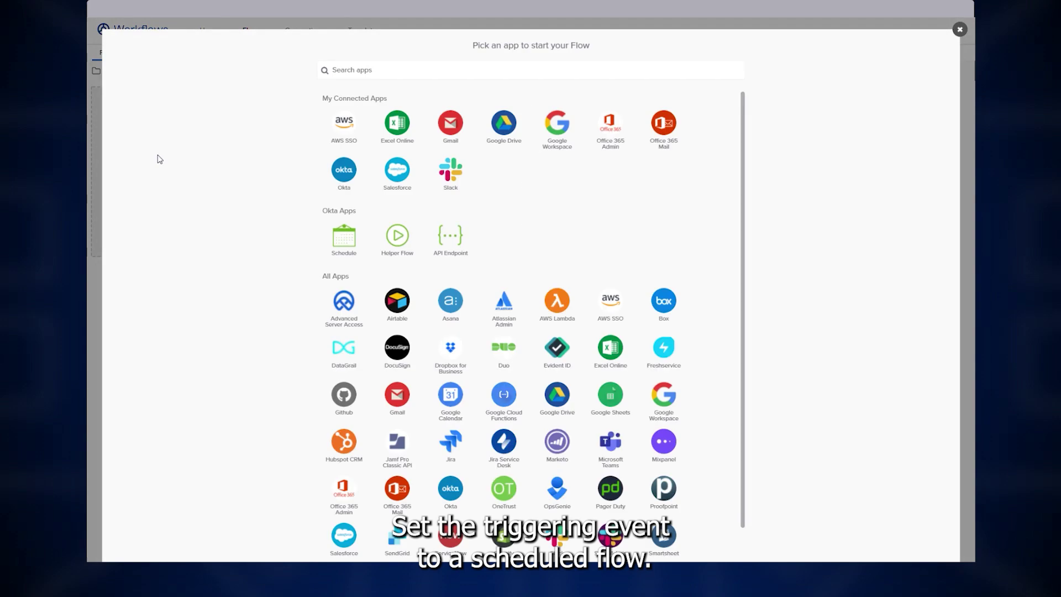
{"action": "left_click", "coordinate": [354, 243]}
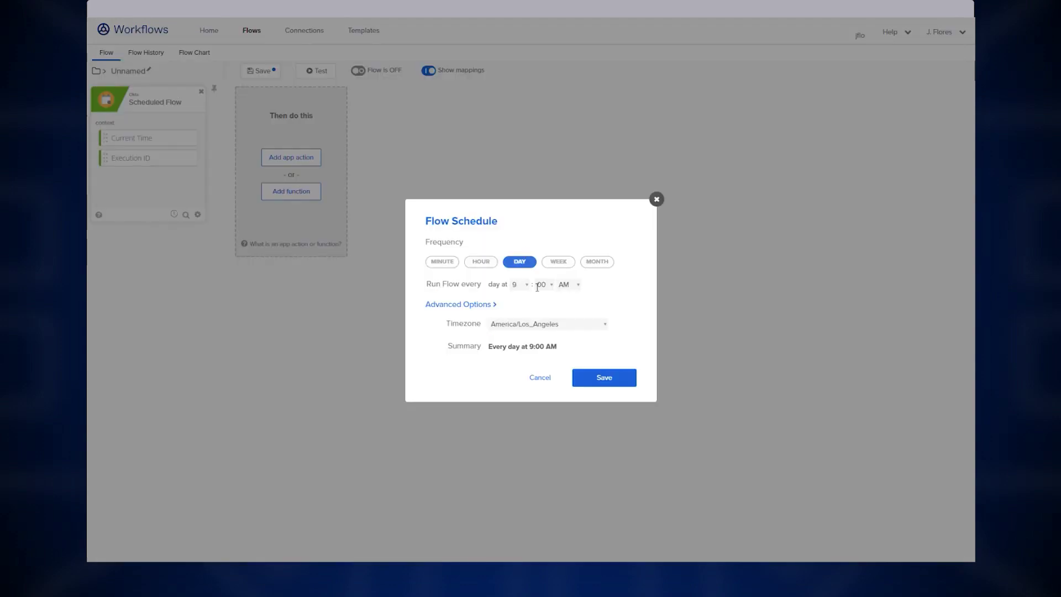
{"action": "left_click", "coordinate": [605, 378]}
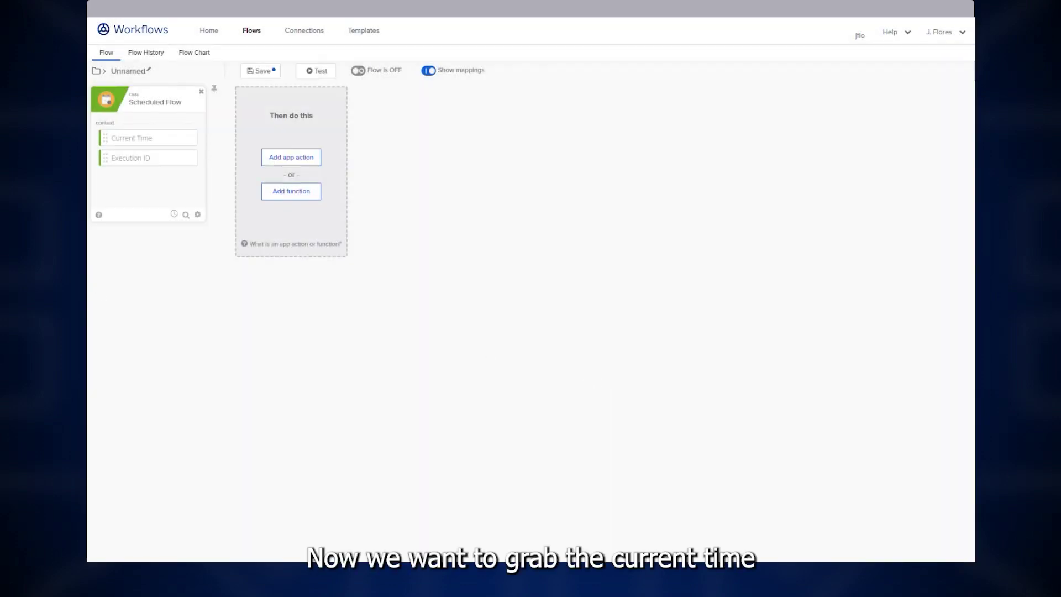
Add a Convert step turning Current Time into M/D/Y format in US/Pacific
{"action": "left_click", "coordinate": [288, 193]}
{"action": "left_click", "coordinate": [362, 257]}
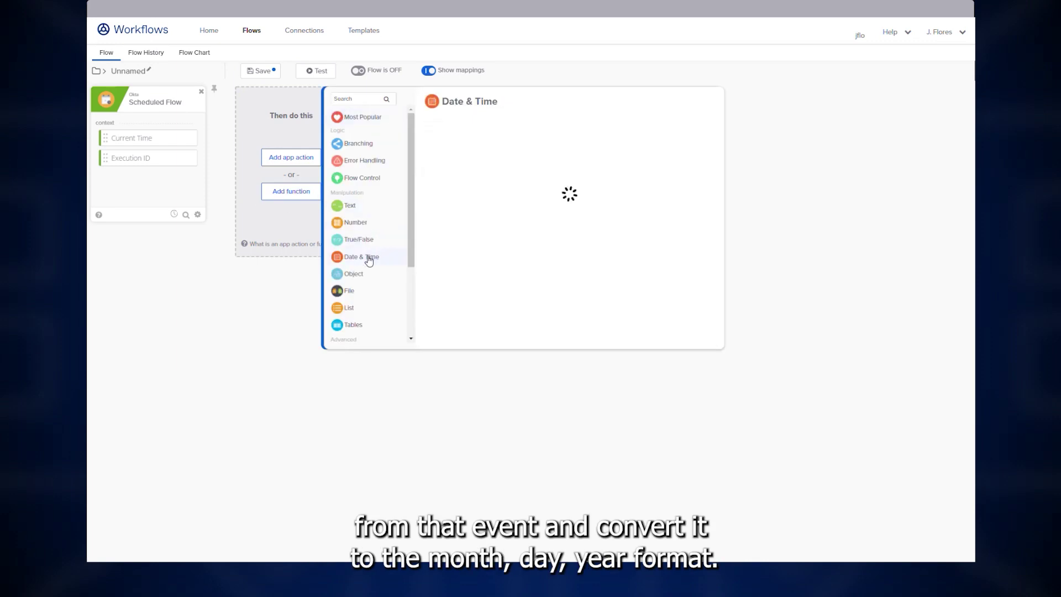
{"action": "left_click", "coordinate": [439, 150]}
{"action": "left_click_drag", "start_coordinate": [143, 137], "coordinate": [298, 136]}
{"action": "left_click", "coordinate": [296, 167]}
{"action": "type", "text": "M/D/Y"}
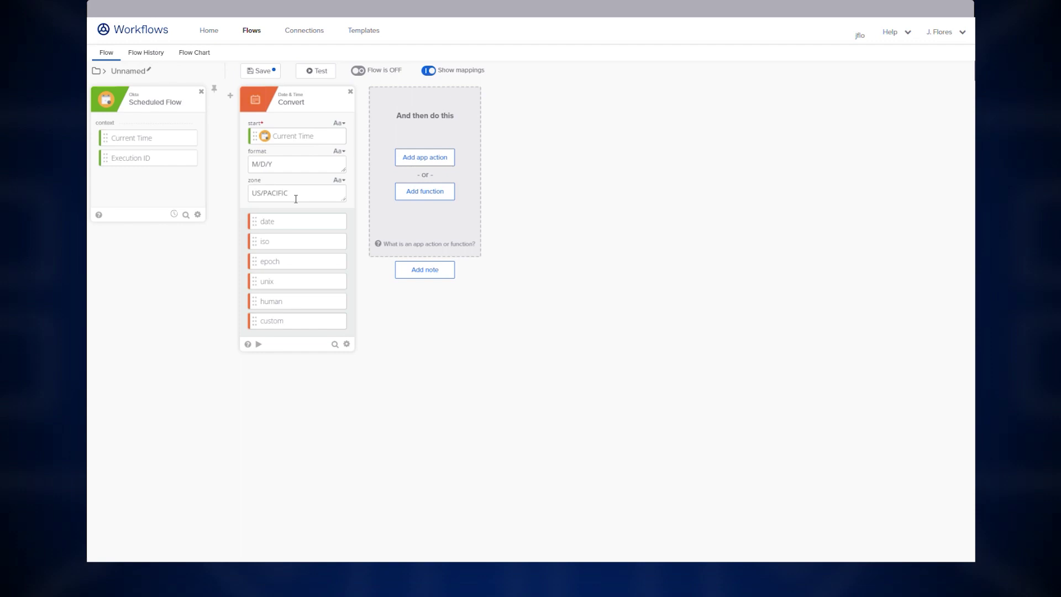
{"action": "left_click", "coordinate": [425, 191]}
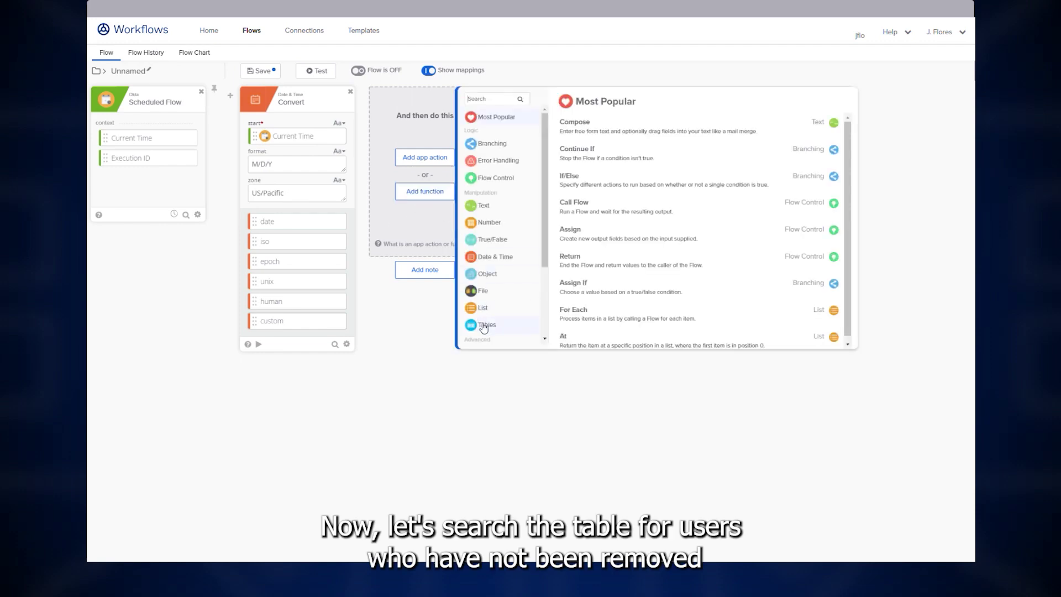
Add a Search Rows step on MFA Exempt Users filtered to Removed equals false
{"action": "left_click", "coordinate": [483, 326]}
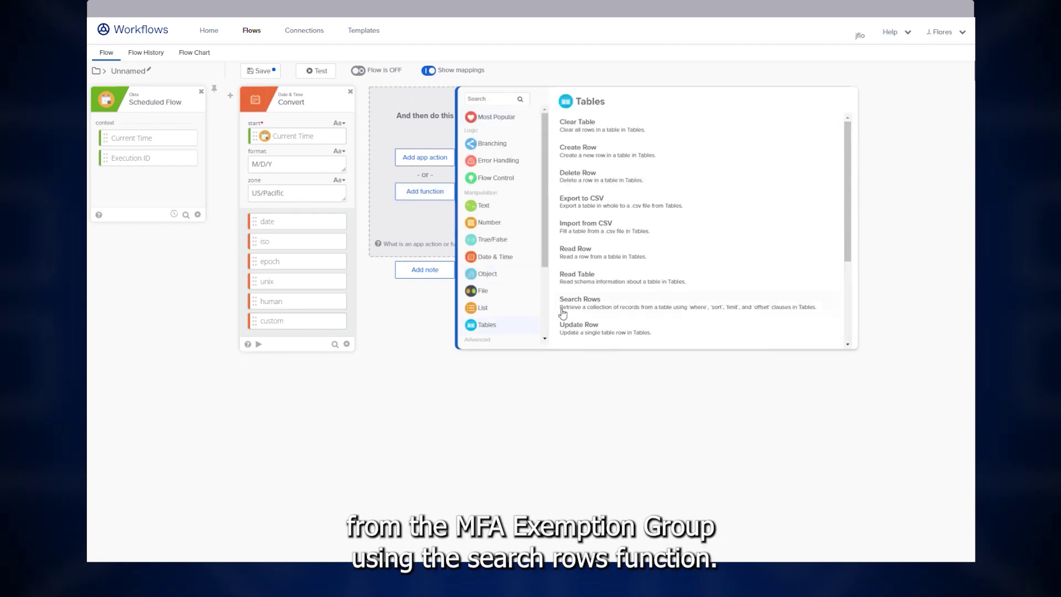
{"action": "left_click", "coordinate": [578, 308]}
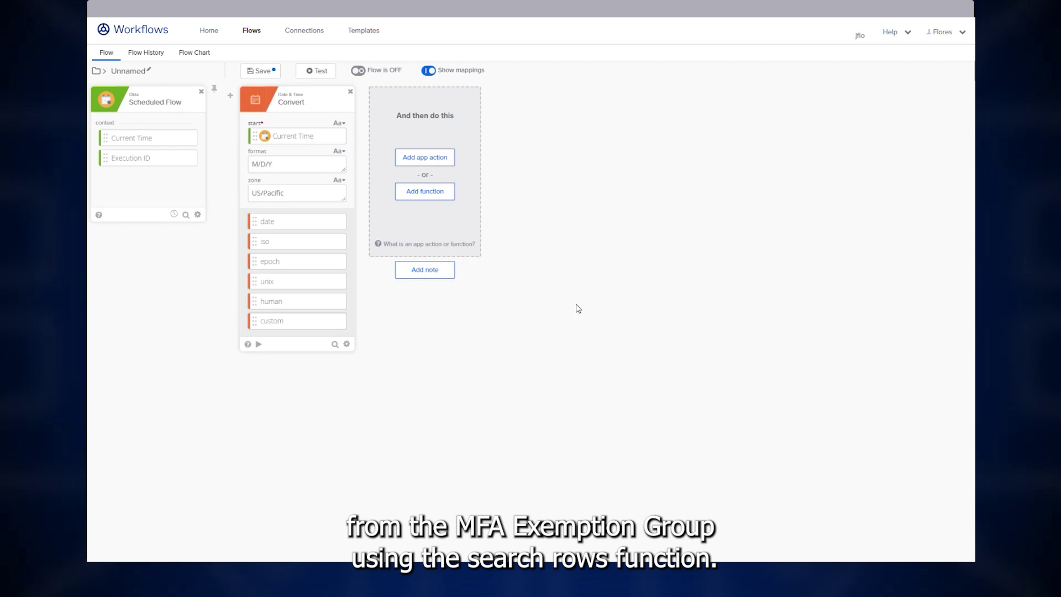
{"action": "left_click", "coordinate": [452, 177]}
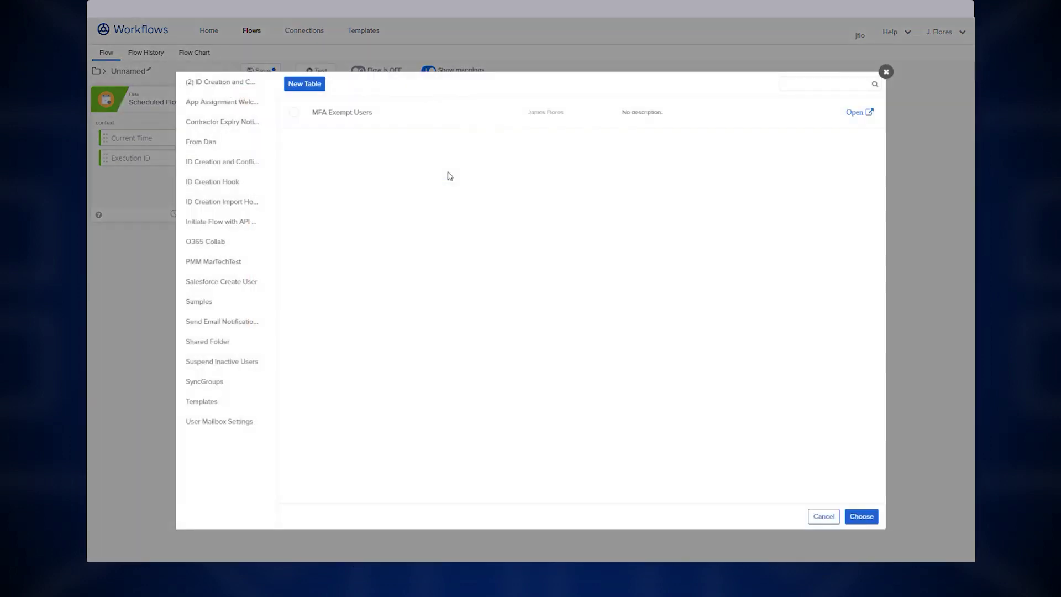
{"action": "left_click", "coordinate": [406, 111]}
{"action": "left_click", "coordinate": [847, 512]}
{"action": "left_click", "coordinate": [434, 172]}
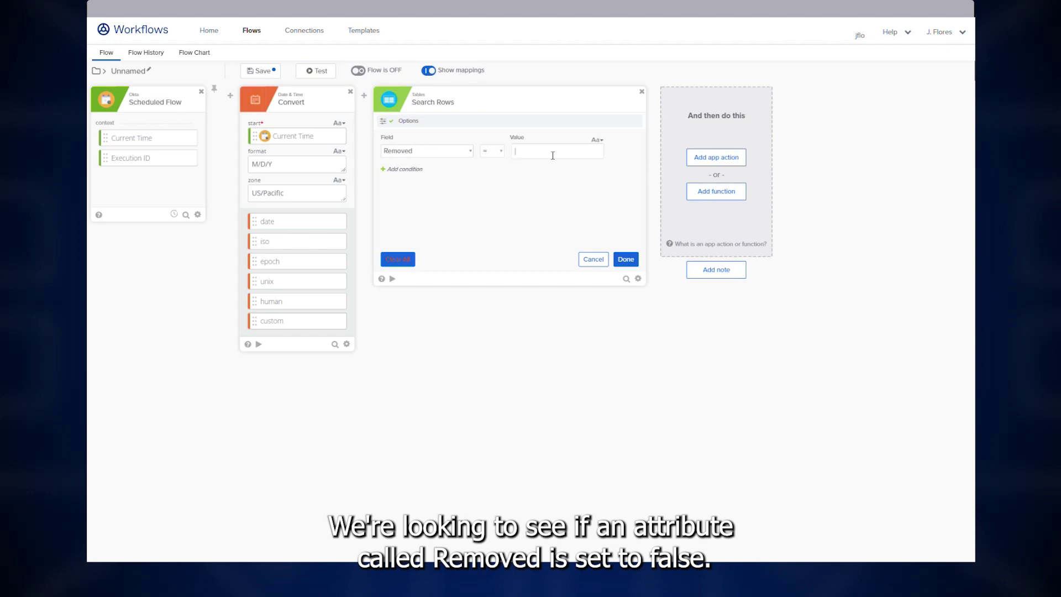
{"action": "left_click", "coordinate": [626, 259]}
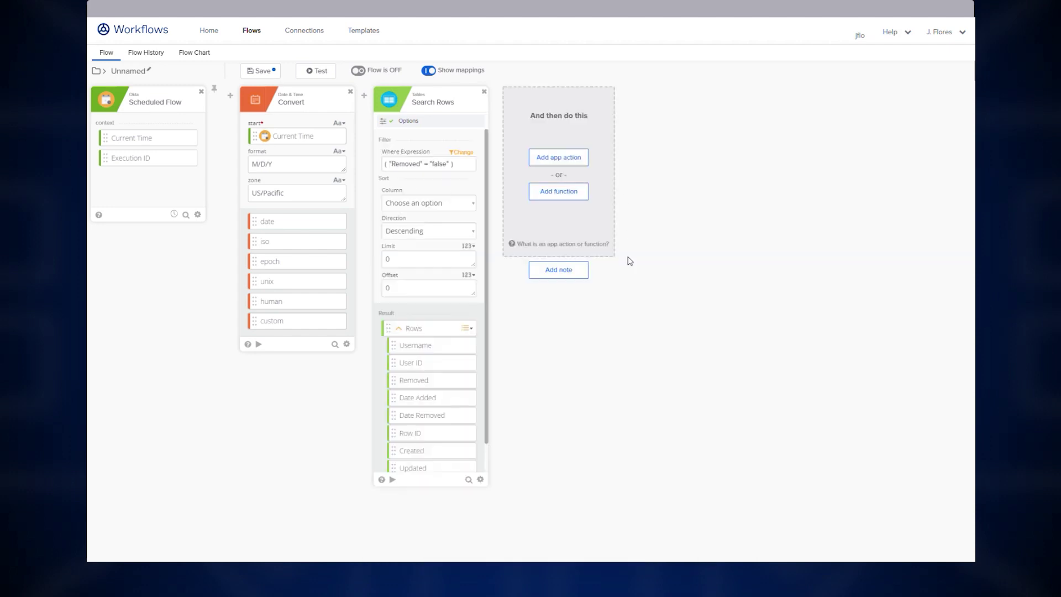
Add a For Each step that iterates over the search results
{"action": "left_click", "coordinate": [574, 192]}
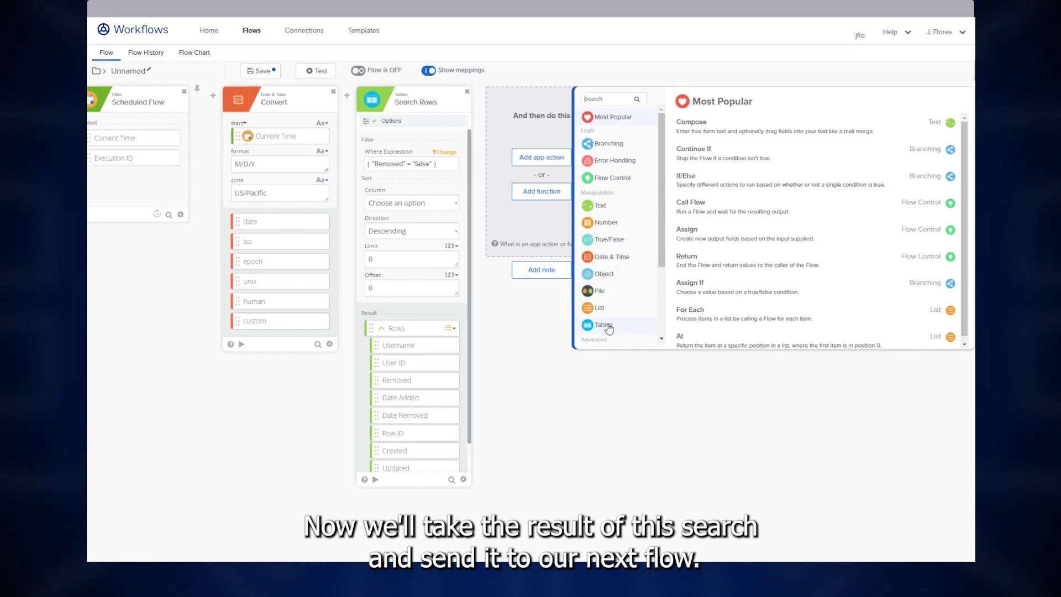
{"action": "left_click", "coordinate": [600, 308]}
{"action": "left_click_drag", "start_coordinate": [966, 138], "coordinate": [961, 175]}
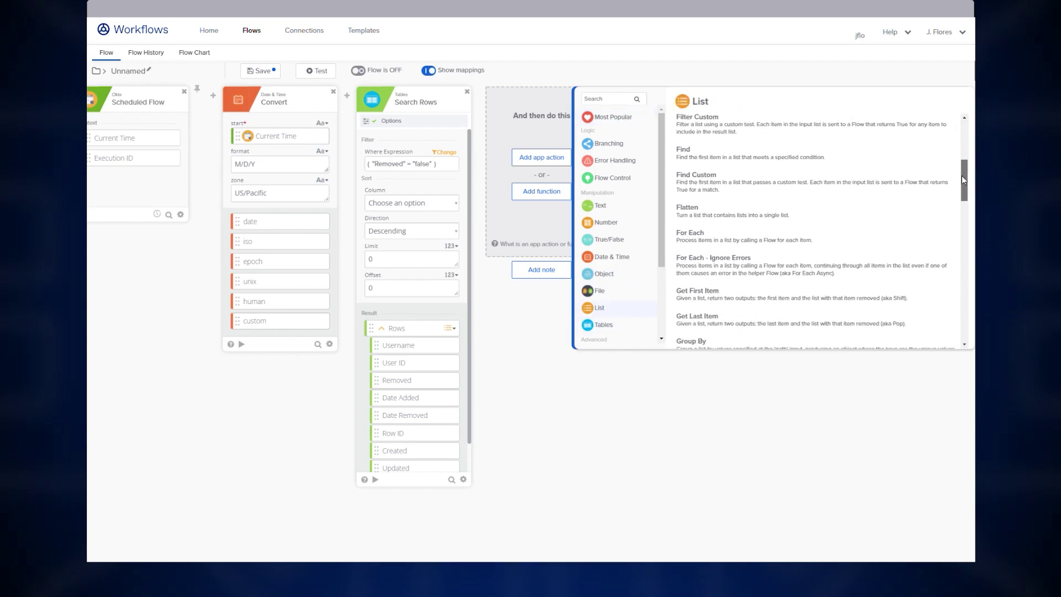
{"action": "left_click", "coordinate": [750, 237]}
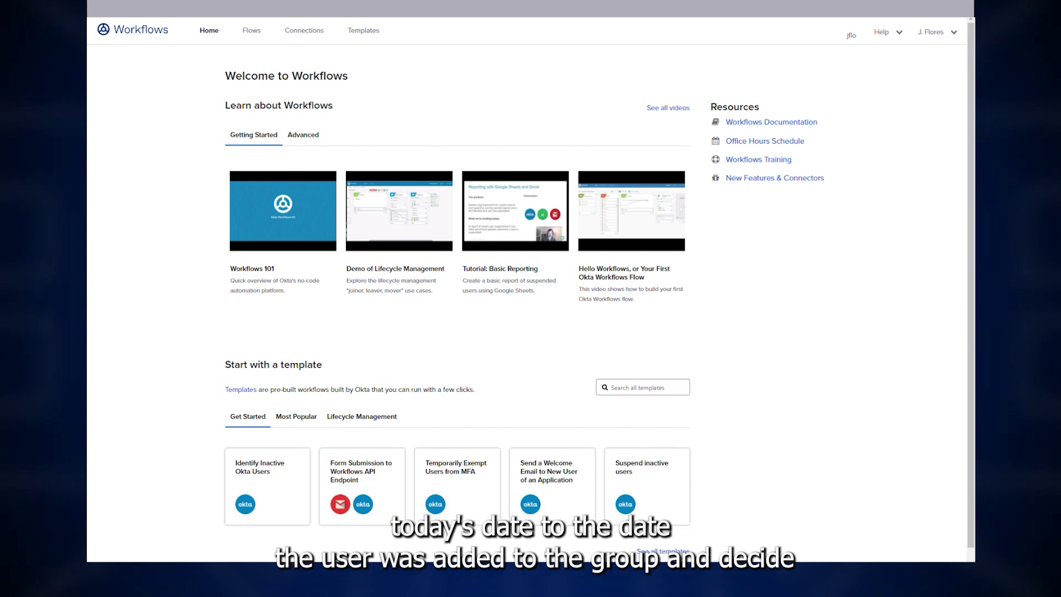
Go back to the list of flows
{"action": "left_click", "coordinate": [250, 31]}
Start a new helper flow with inputs Username, User ID, Date Added, Current Date and RowID
{"action": "left_click", "coordinate": [224, 105]}
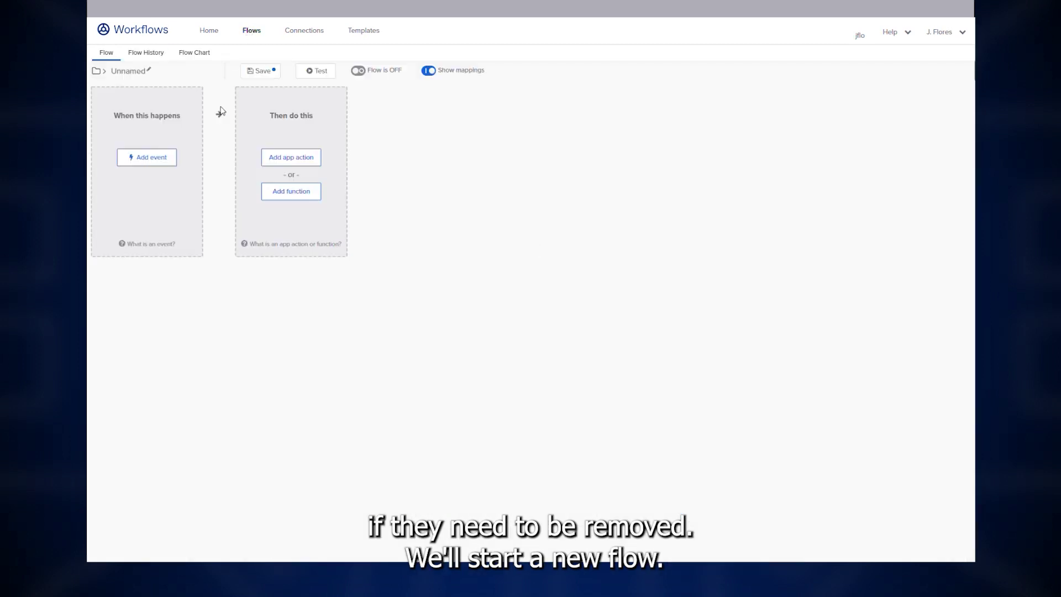
{"action": "left_click", "coordinate": [166, 157]}
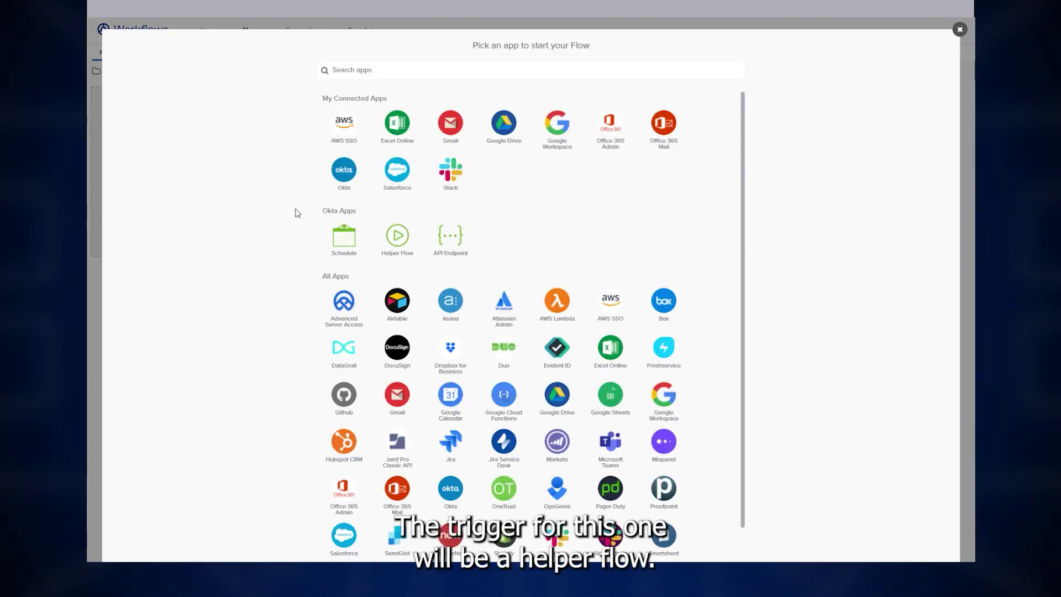
{"action": "left_click", "coordinate": [399, 239]}
{"action": "left_click", "coordinate": [144, 137]}
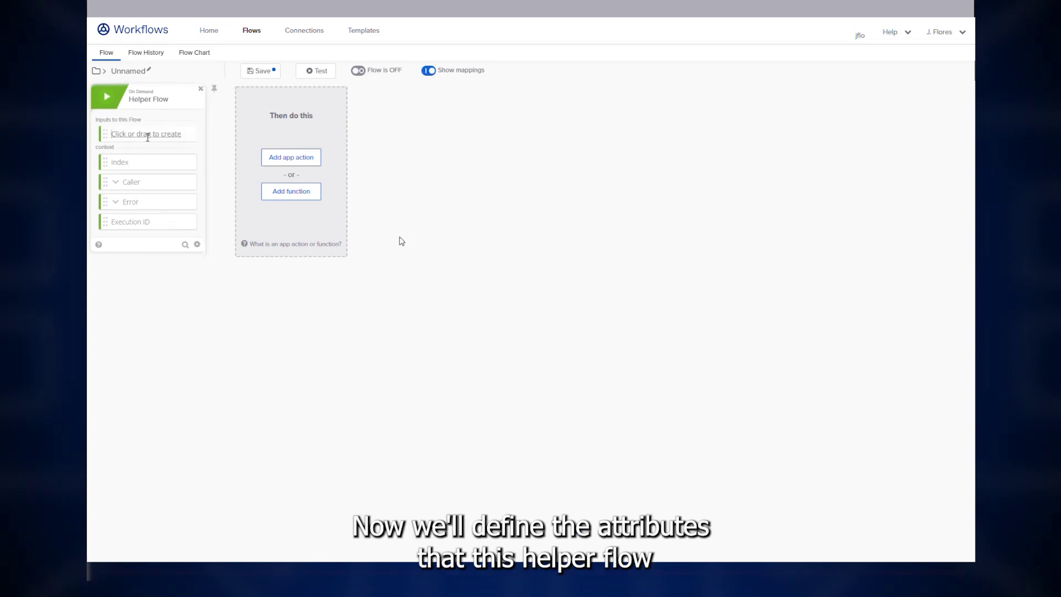
{"action": "type", "text": "Username"}
{"action": "key", "text": "Return"}
{"action": "left_click", "coordinate": [140, 157]}
{"action": "type", "text": "User ID"}
{"action": "key", "text": "Return"}
{"action": "type", "text": "Da"}
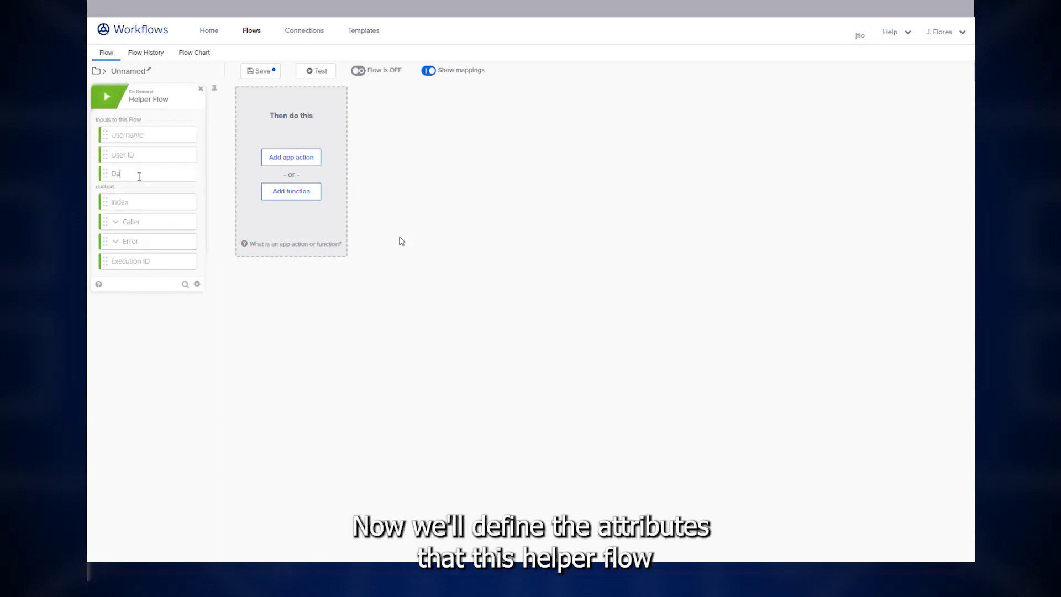
{"action": "type", "text": "te Added"}
{"action": "key", "text": "Return"}
{"action": "type", "text": "Current Date"}
{"action": "key", "text": "Return"}
{"action": "type", "text": "RowID"}
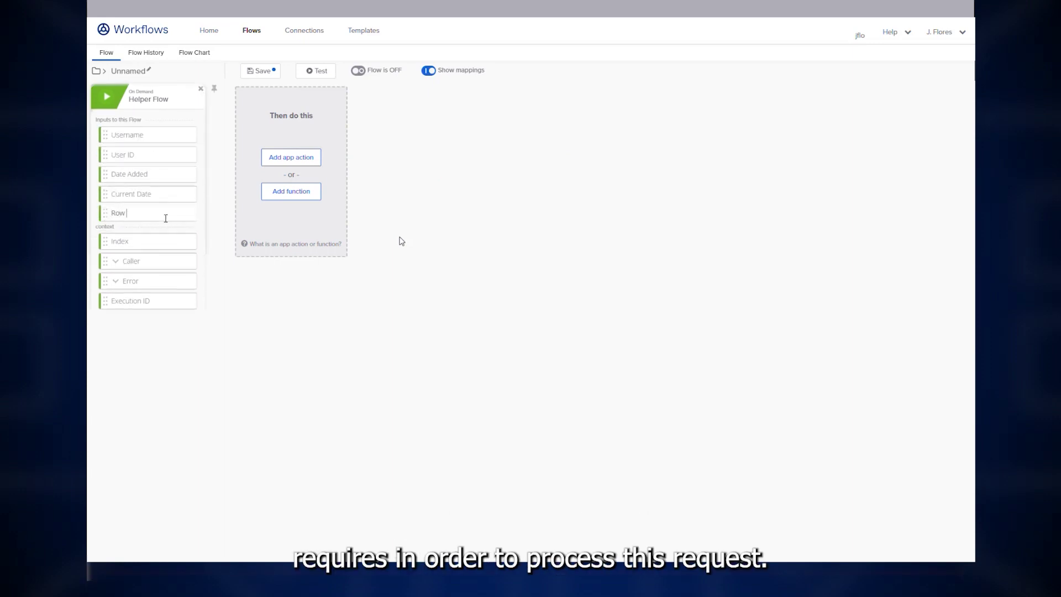
Add a Date & Time Difference step from Date Added to Current Date
{"action": "left_click", "coordinate": [307, 197]}
{"action": "left_click", "coordinate": [356, 256]}
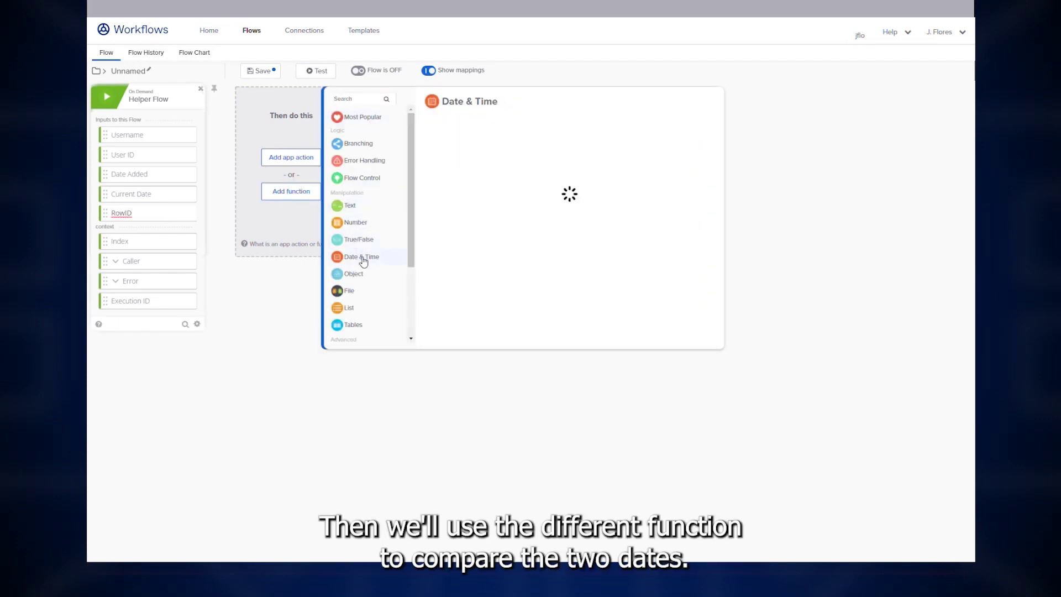
{"action": "left_click", "coordinate": [498, 206]}
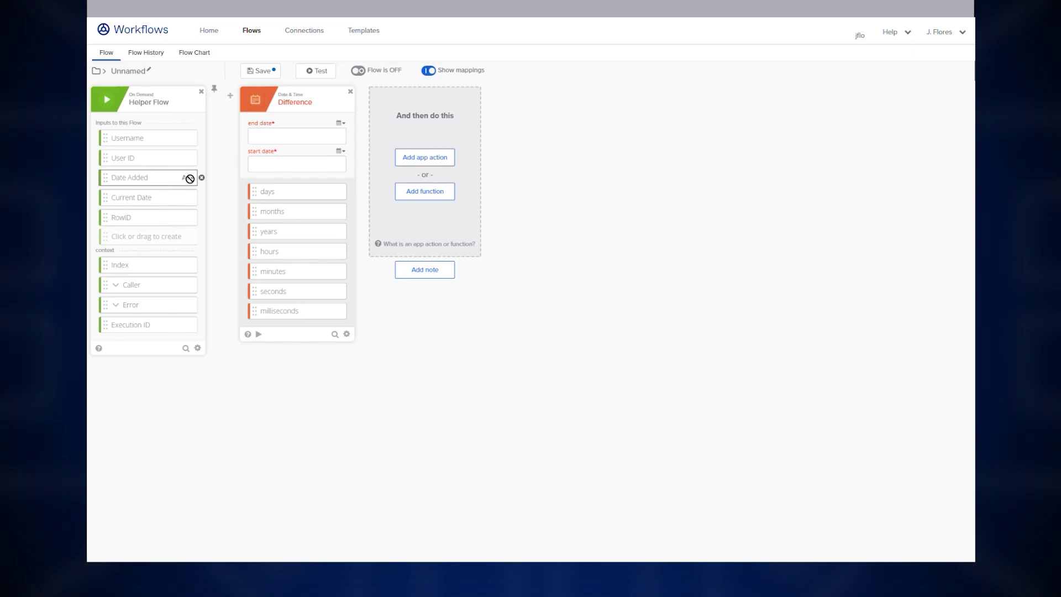
{"action": "left_click_drag", "start_coordinate": [219, 173], "coordinate": [272, 164]}
{"action": "left_click_drag", "start_coordinate": [141, 198], "coordinate": [282, 137]}
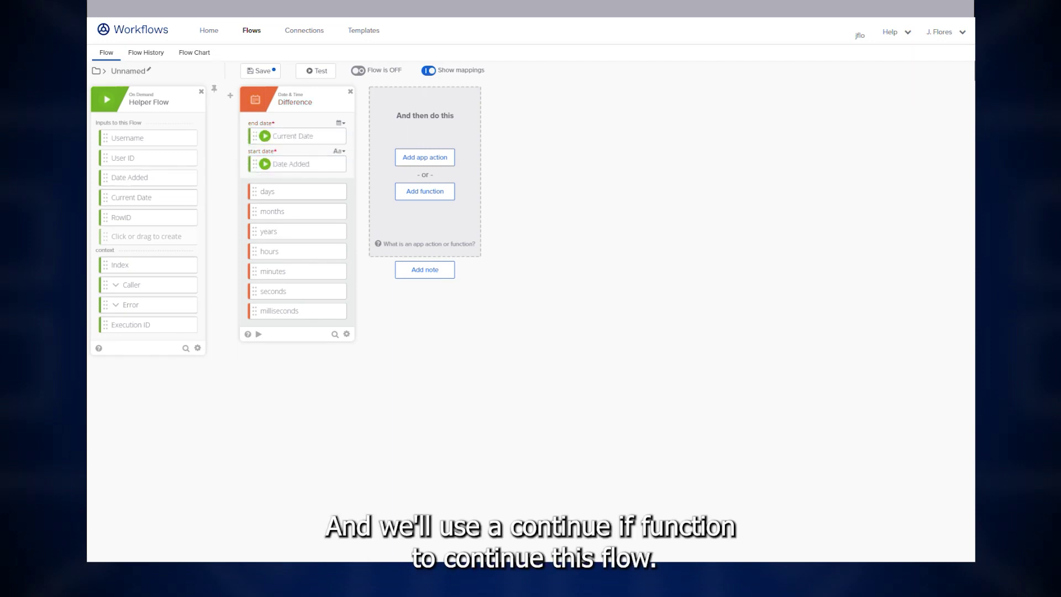
Add a Continue If requiring the difference in days to be at least 1
{"action": "left_click", "coordinate": [423, 193]}
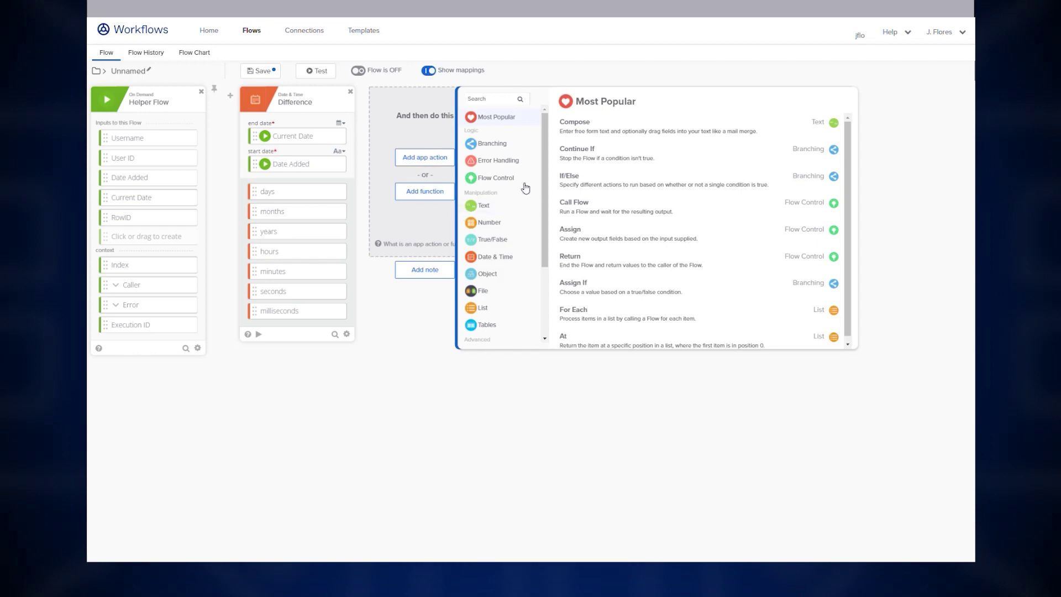
{"action": "left_click", "coordinate": [589, 154]}
{"action": "left_click_drag", "start_coordinate": [267, 191], "coordinate": [431, 137]}
{"action": "left_click", "coordinate": [421, 193]}
{"action": "type", "text": "1"}
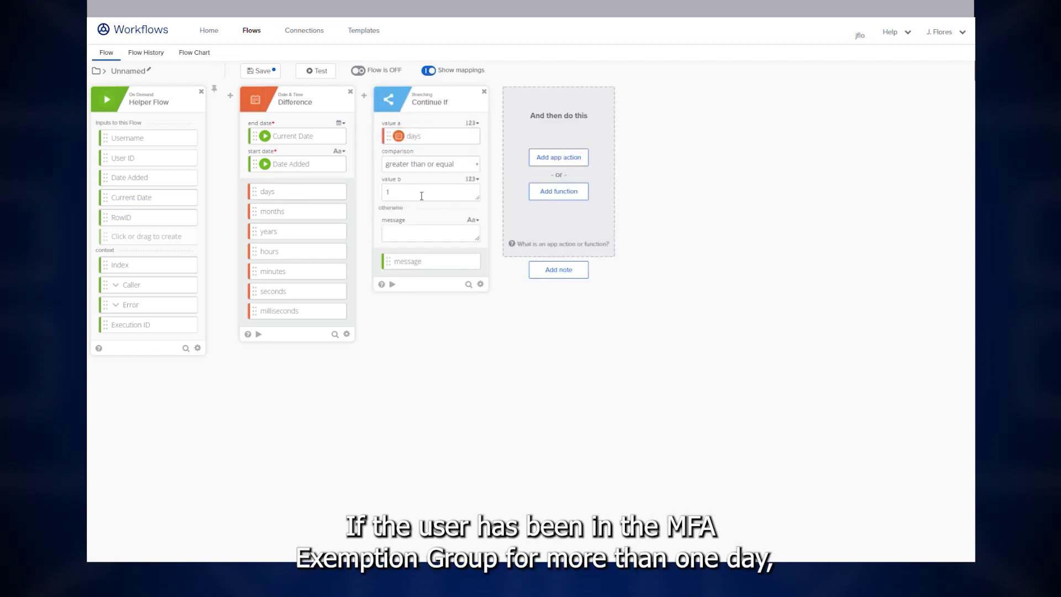
Add an Okta Remove User from Group action using the pasted group ID and the User ID input
{"action": "left_click", "coordinate": [558, 160]}
{"action": "left_click", "coordinate": [779, 190]}
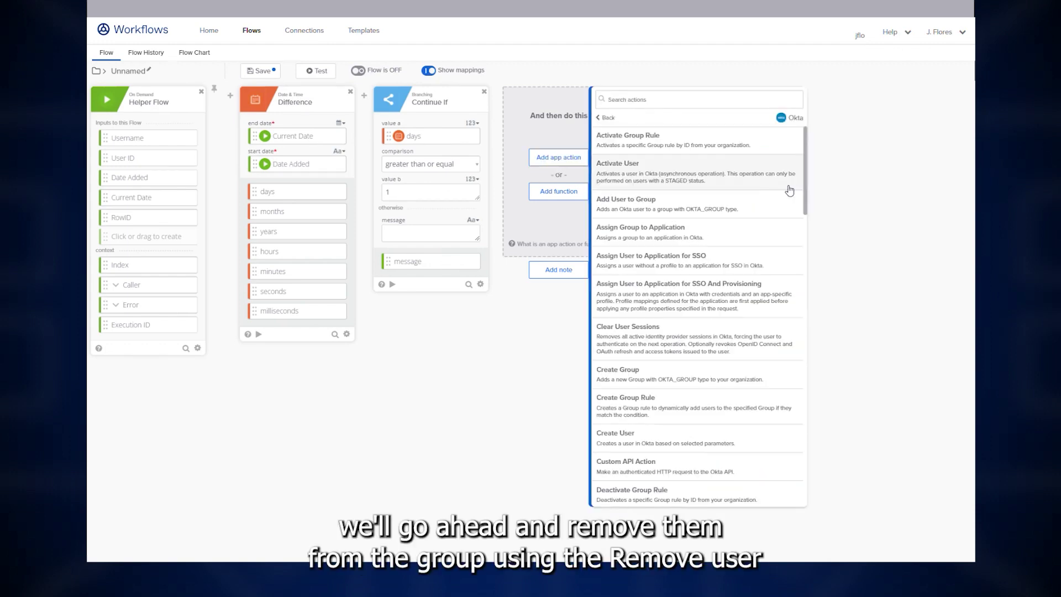
{"action": "left_click_drag", "start_coordinate": [795, 188], "coordinate": [845, 423]}
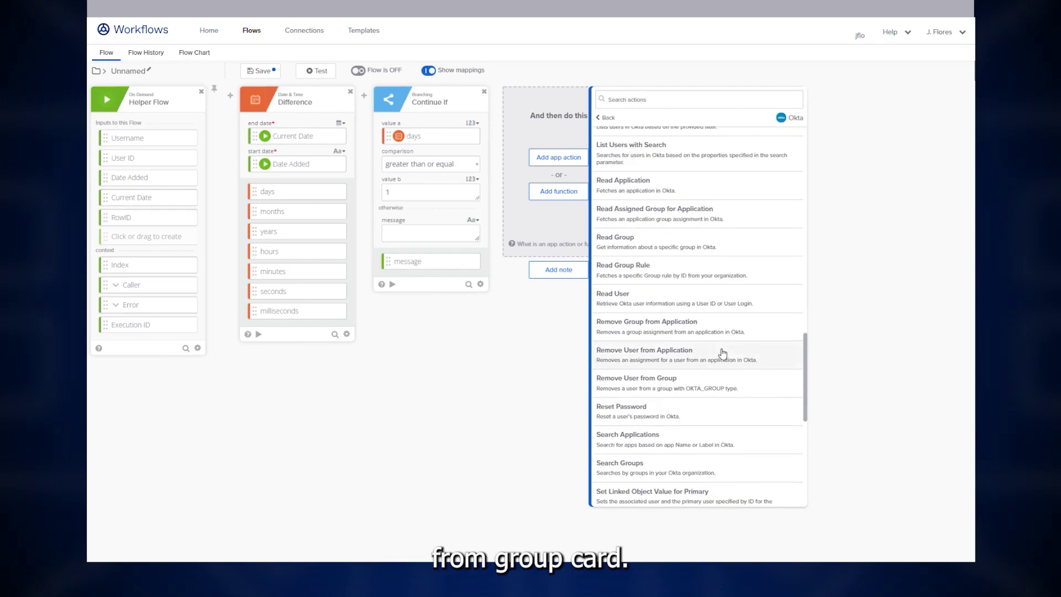
{"action": "left_click", "coordinate": [711, 383]}
{"action": "left_click", "coordinate": [566, 170]}
{"action": "type", "text": "00g12u75evdMkn25R0h8"}
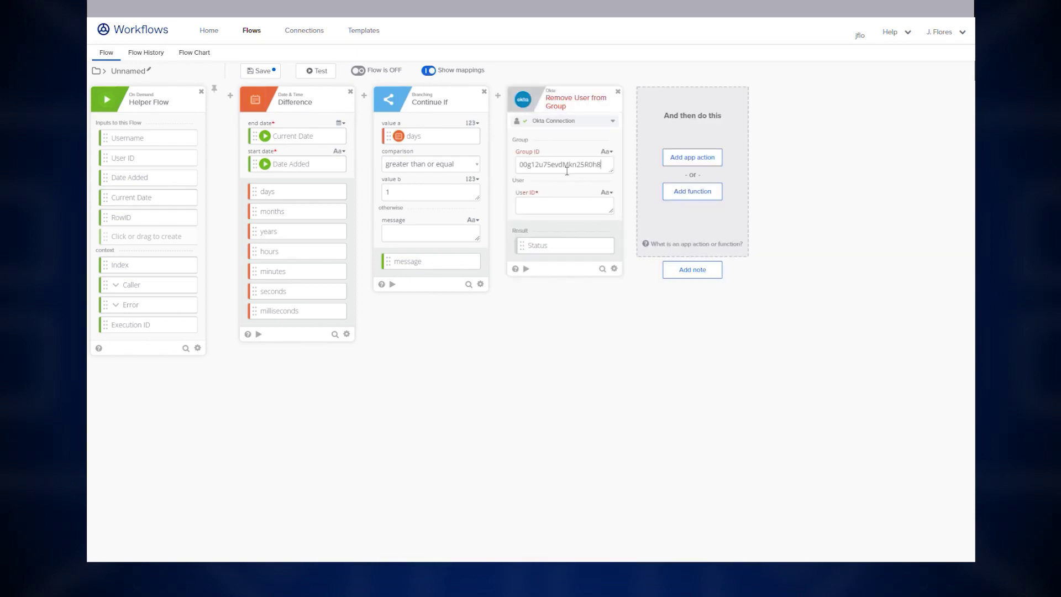
{"action": "left_click", "coordinate": [533, 206]}
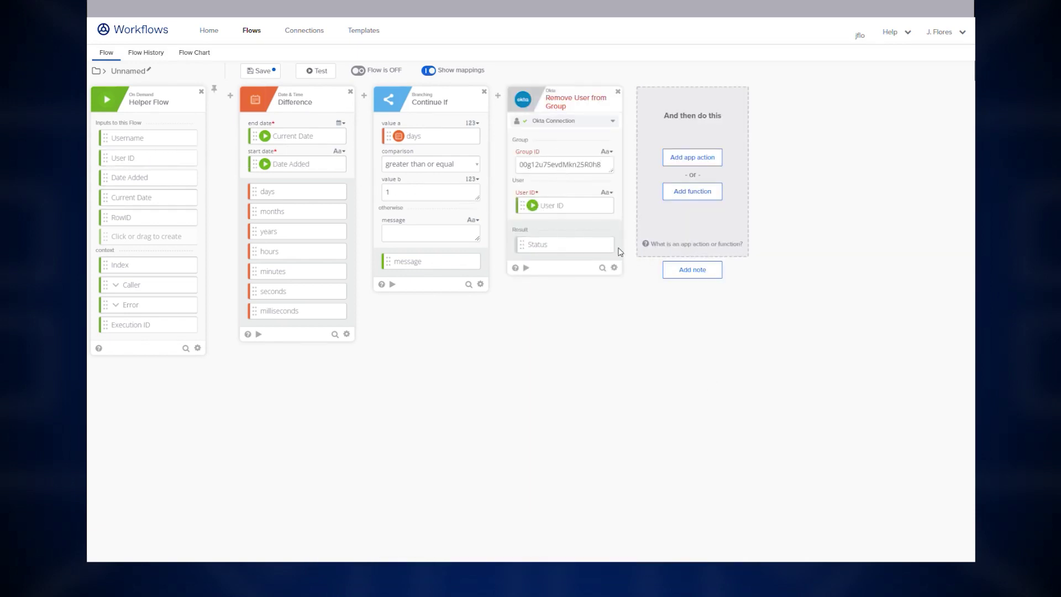
Add an Update Row step on MFA Exempt Users for RowID, setting Date Removed to Current Date
{"action": "left_click", "coordinate": [692, 191]}
{"action": "left_click", "coordinate": [603, 325]}
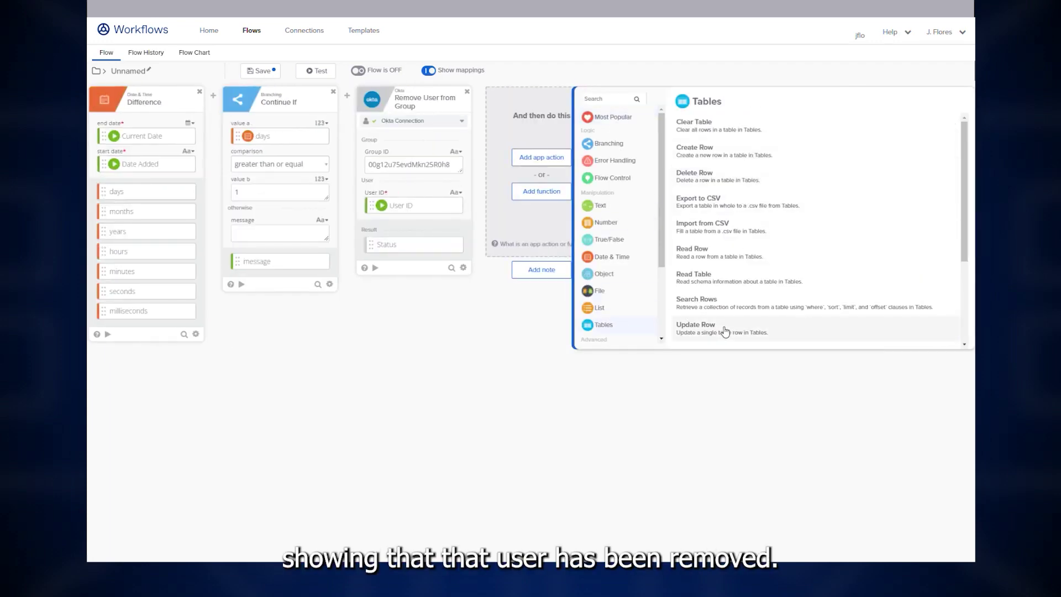
{"action": "left_click", "coordinate": [718, 329]}
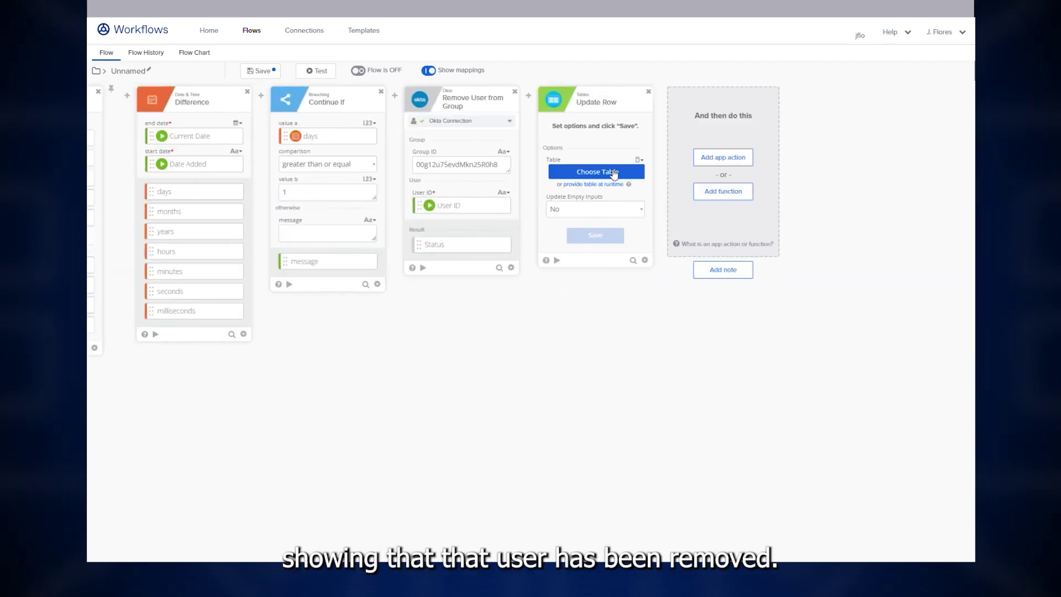
{"action": "left_click", "coordinate": [614, 175]}
{"action": "left_click", "coordinate": [859, 515]}
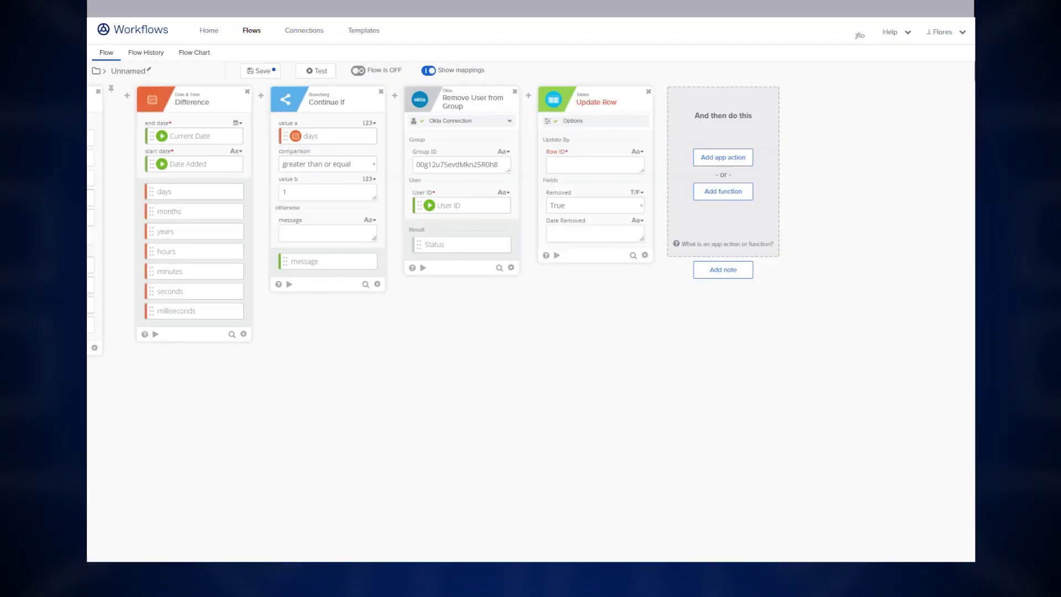
{"action": "left_click_drag", "start_coordinate": [153, 221], "coordinate": [666, 165]}
{"action": "mouse_move", "coordinate": [165, 198]}
{"action": "left_mouse_down"}
{"action": "mouse_move", "coordinate": [504, 237]}
{"action": "mouse_move", "coordinate": [700, 235]}
{"action": "left_mouse_up"}
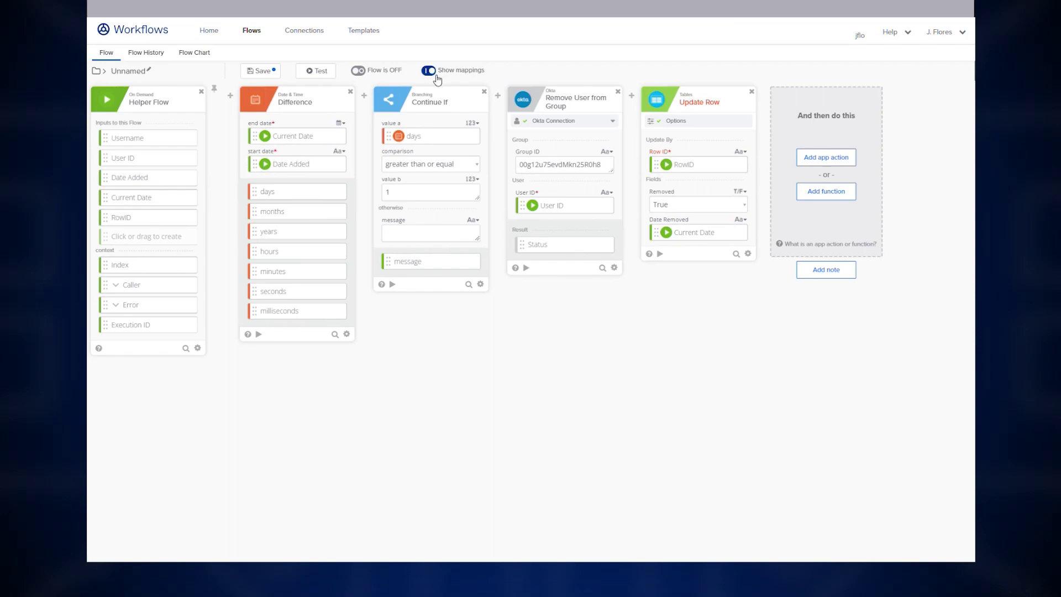